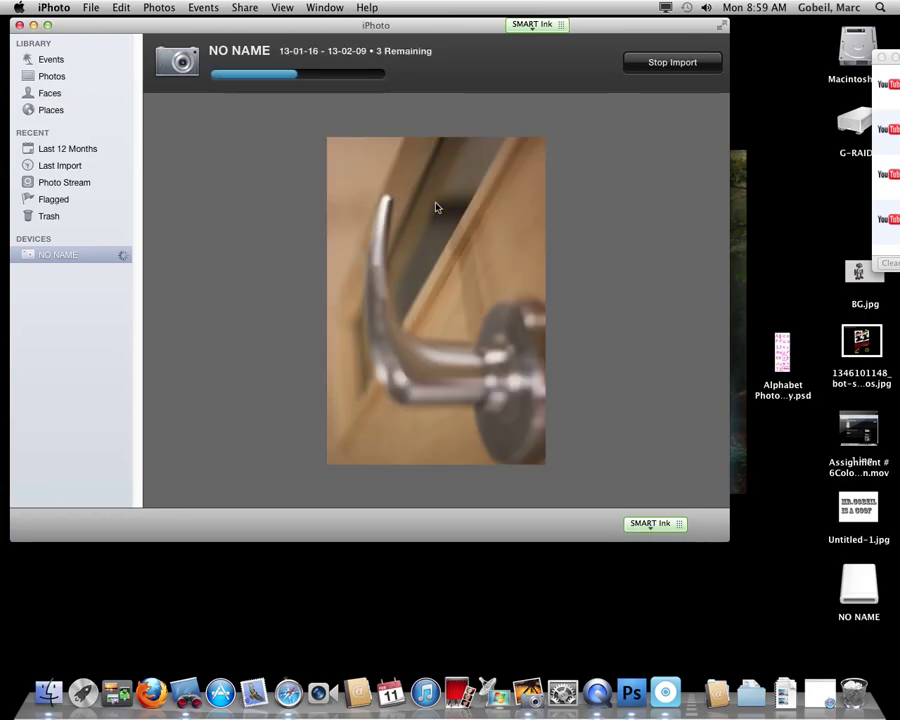
Step: Delete the imported photos from the camera card once the iPhoto import finishes
click(638, 578)
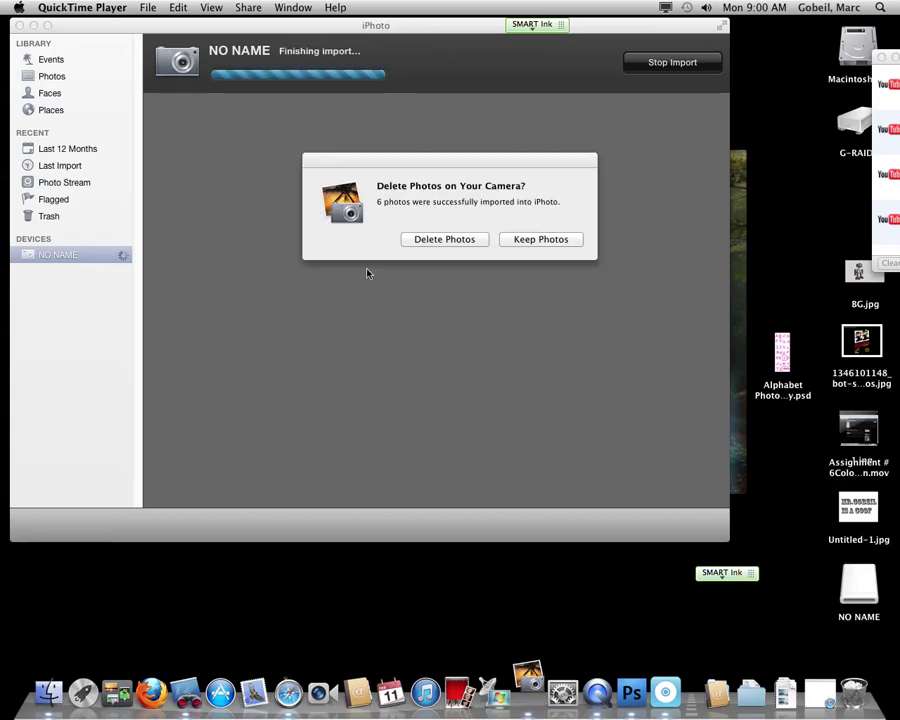
click(462, 245)
click(462, 246)
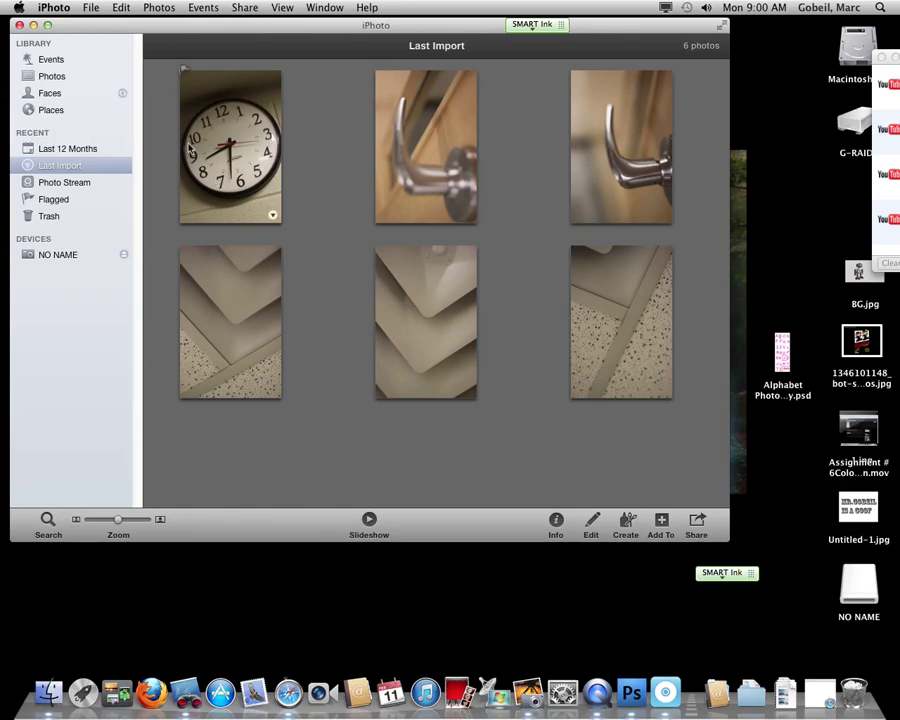
Step: Move the iPhoto window aside to expose the desktop, then create a new folder there and open it
drag(476, 38, 338, 37)
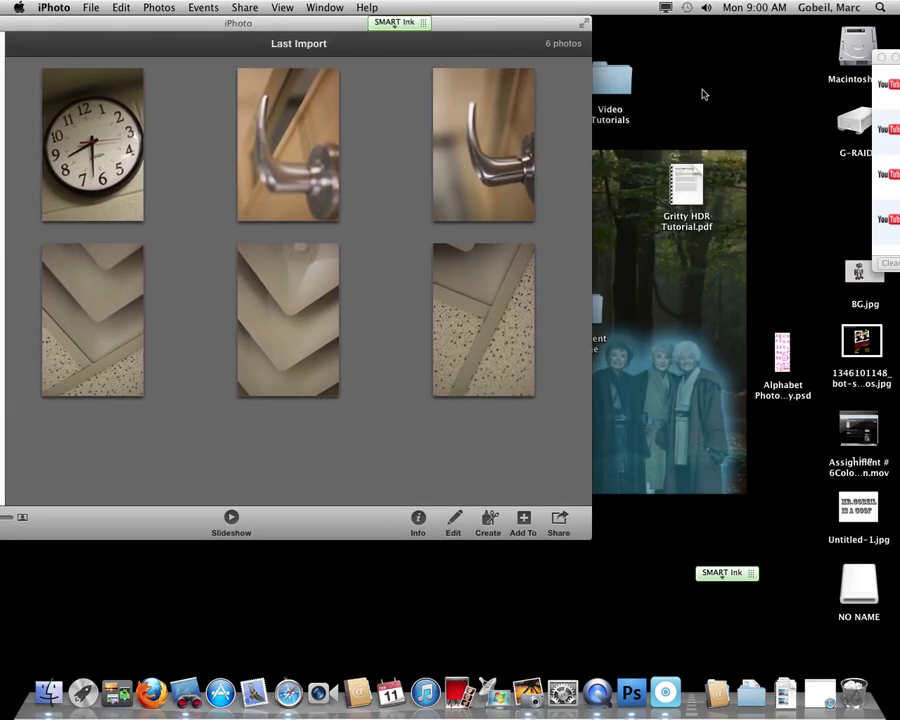
right_click(741, 79)
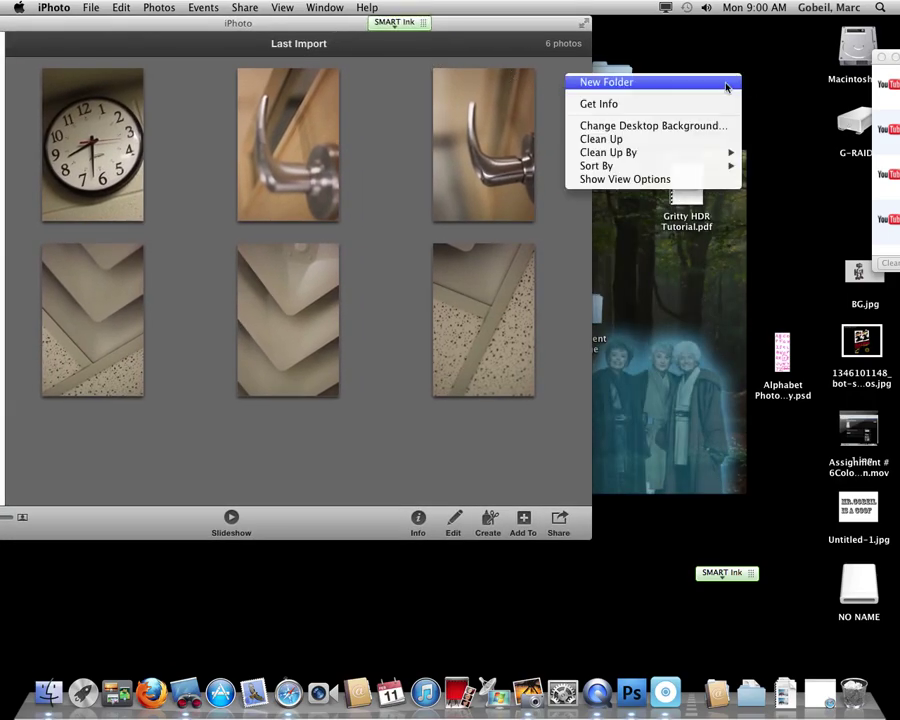
click(714, 84)
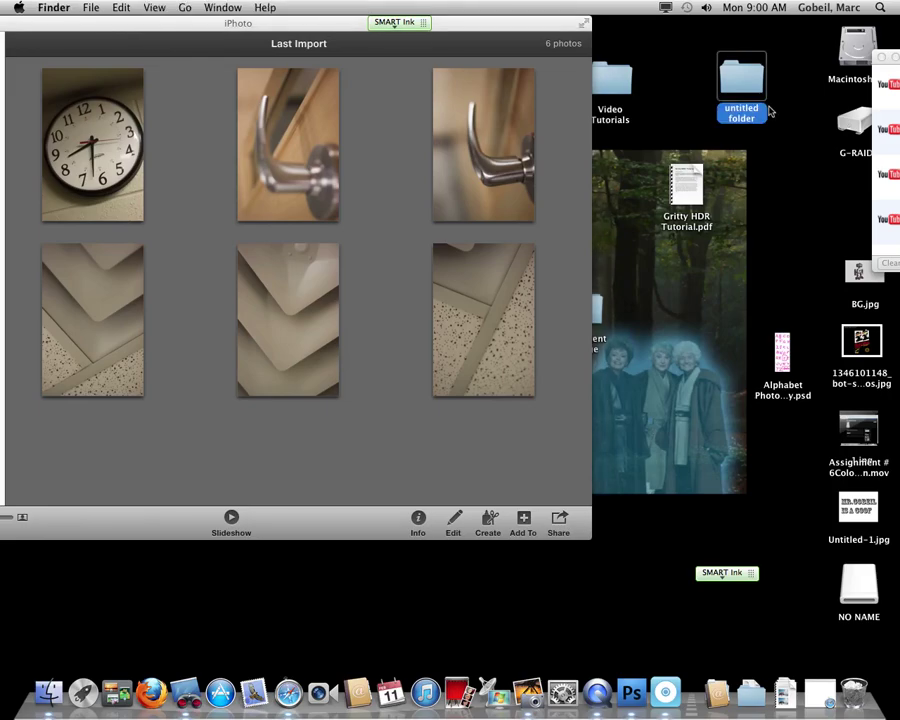
double_click(745, 112)
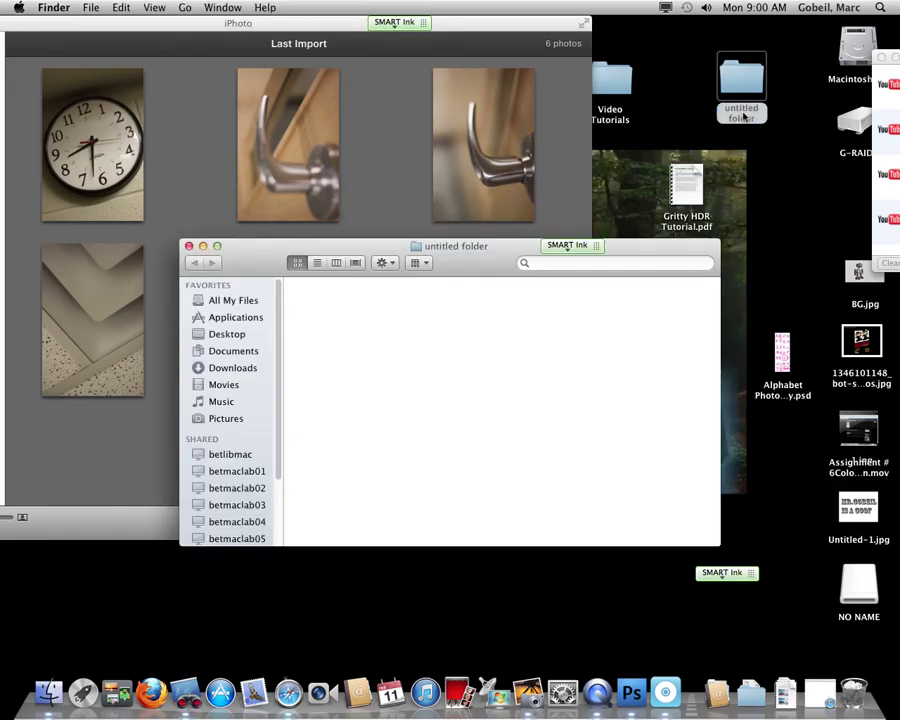
Step: Rename the new desktop folder as Letters through its info window, and close that window
click(745, 115)
right_click(745, 115)
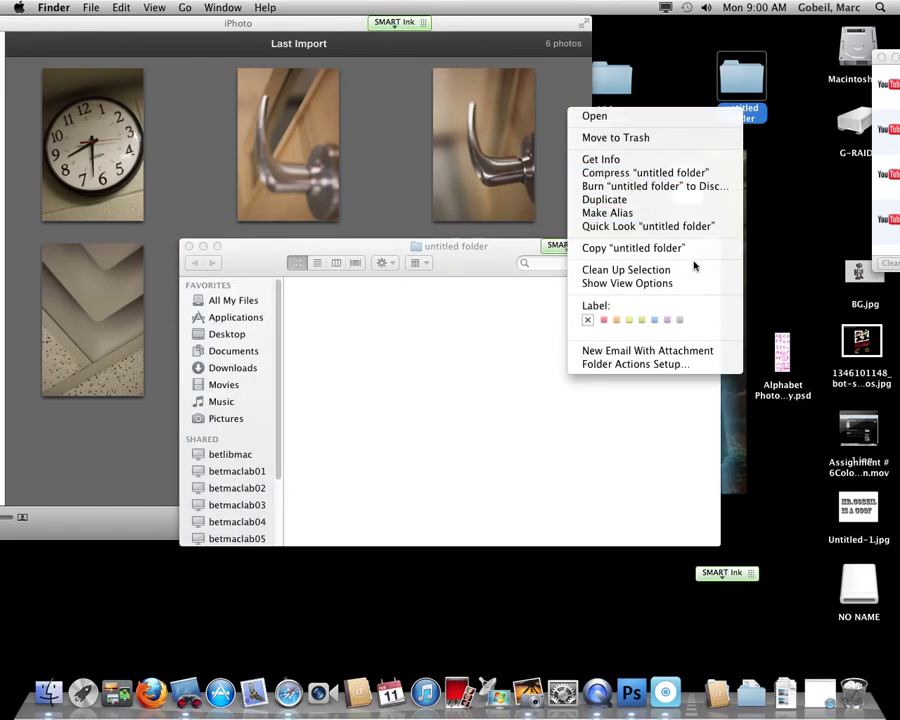
click(616, 166)
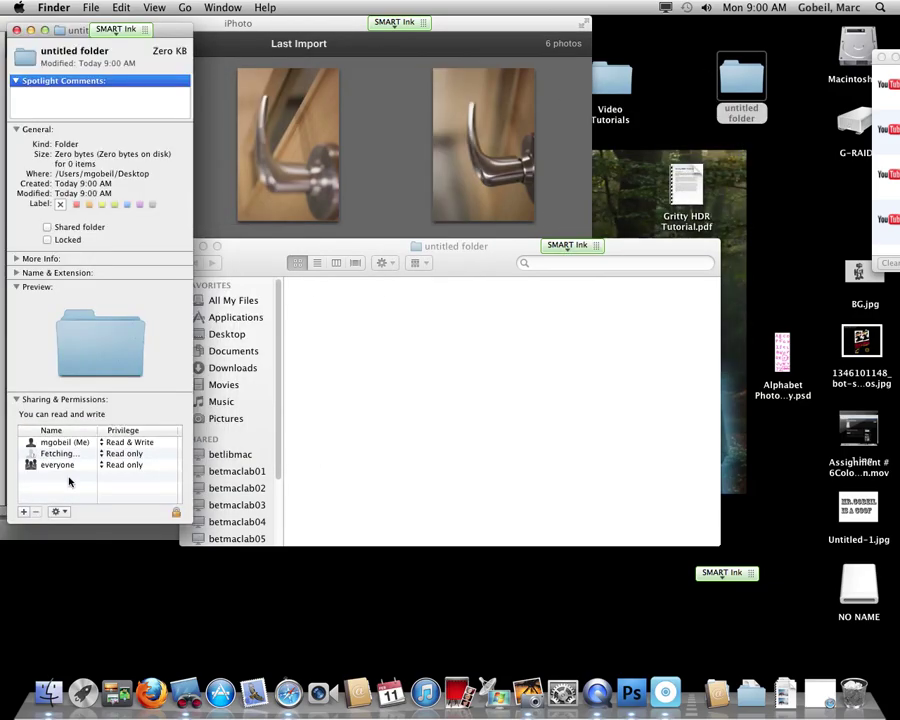
click(17, 276)
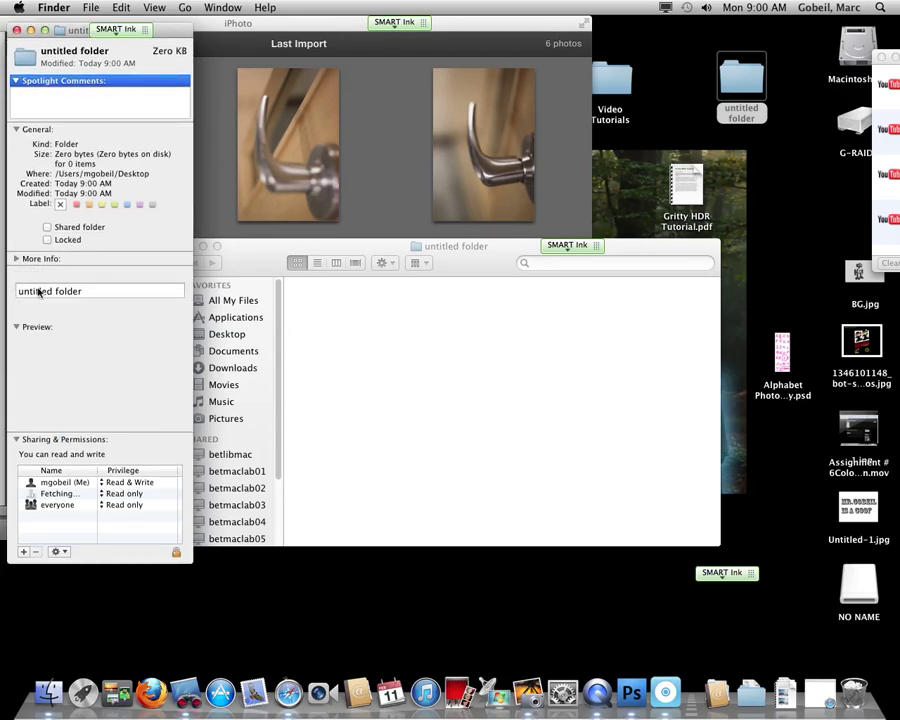
click(17, 274)
click(16, 274)
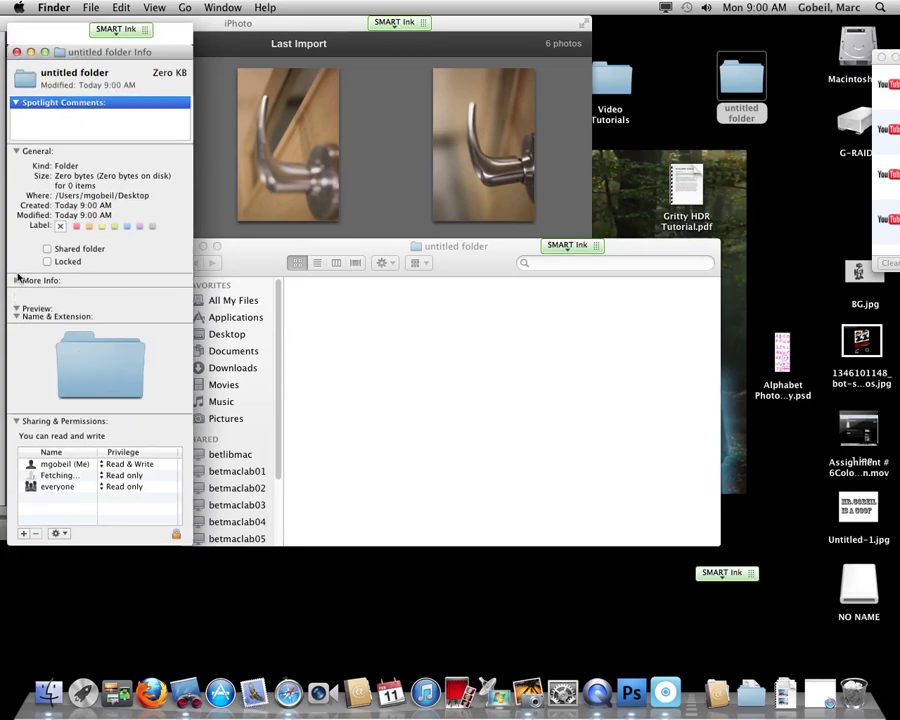
drag(108, 291, 20, 290)
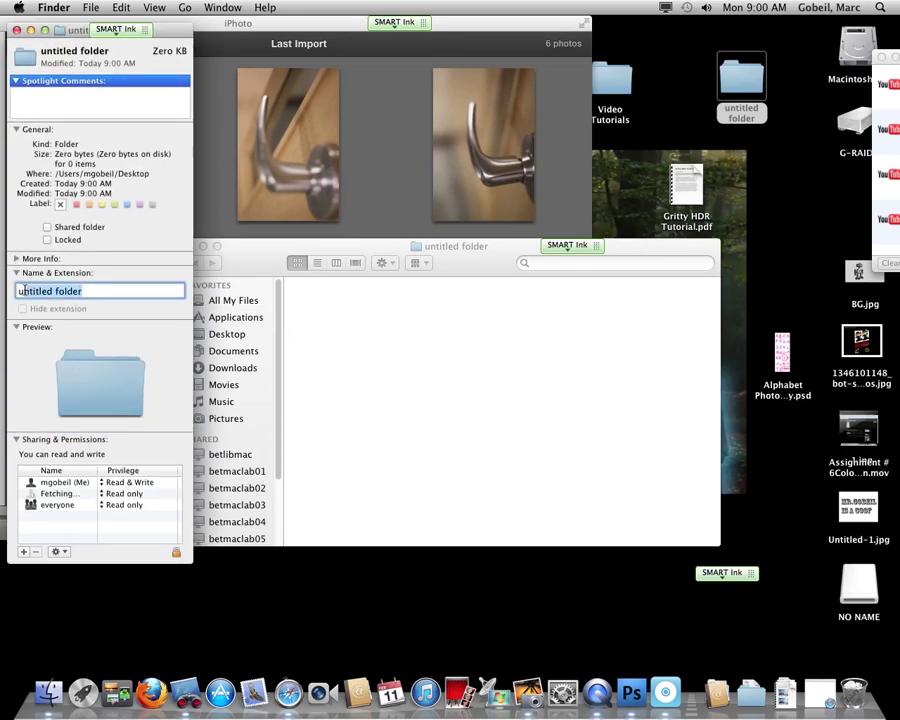
key(BackSpace)
text(Letter)
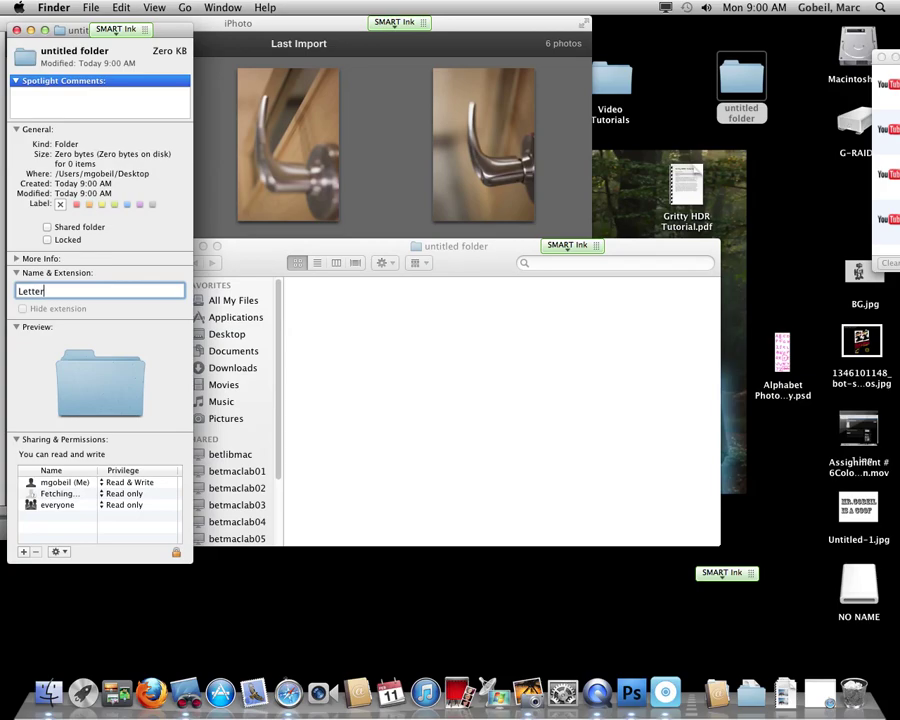
text(s)
key(Return)
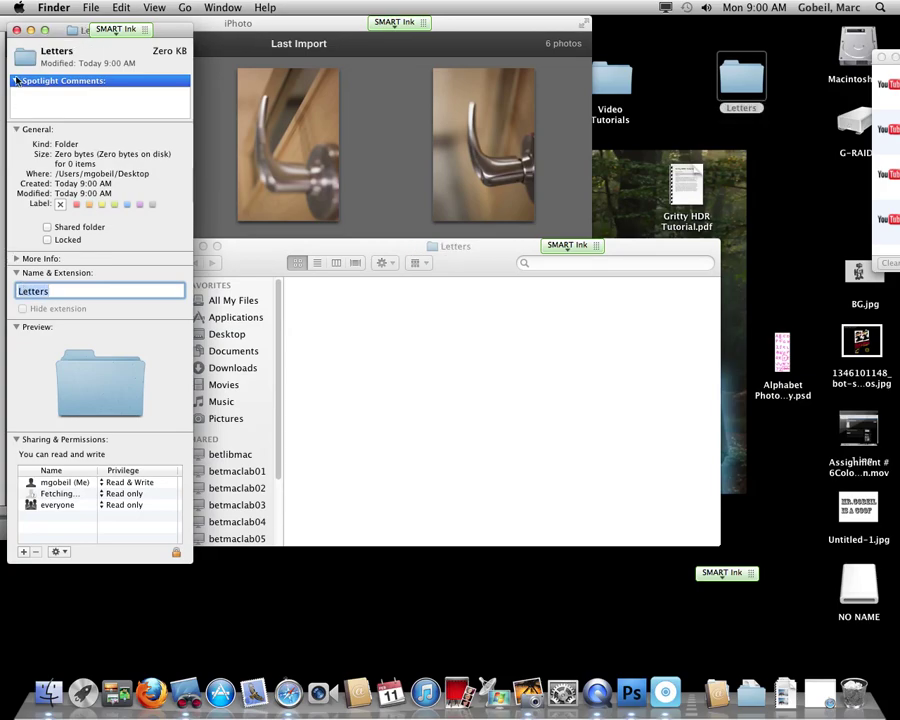
click(17, 30)
Step: Copy all six photos of the last import from iPhoto into the Letters folder and hide iPhoto
click(189, 114)
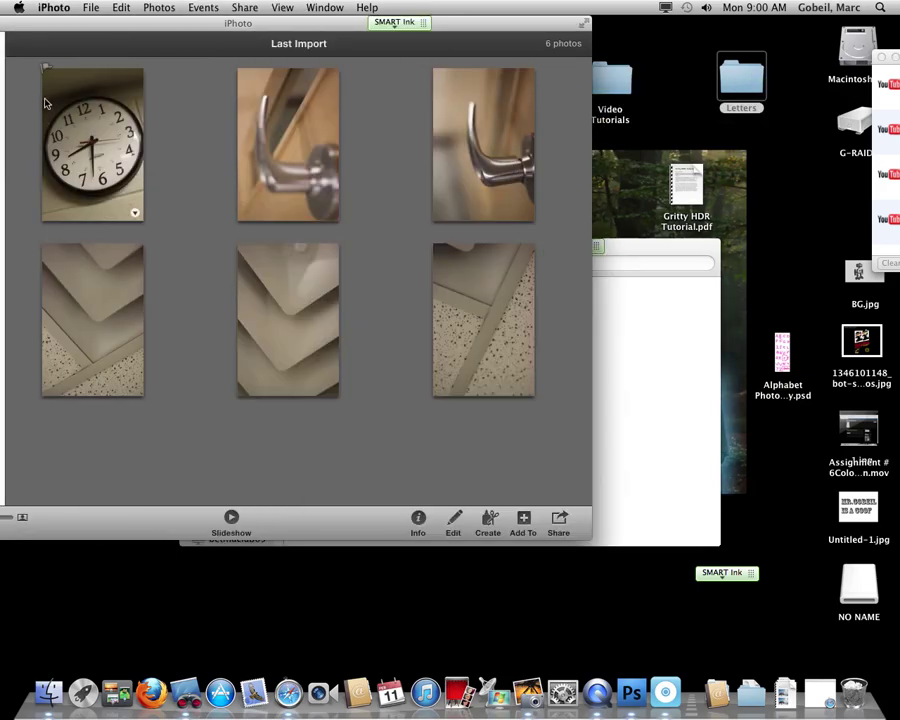
drag(24, 90, 688, 424)
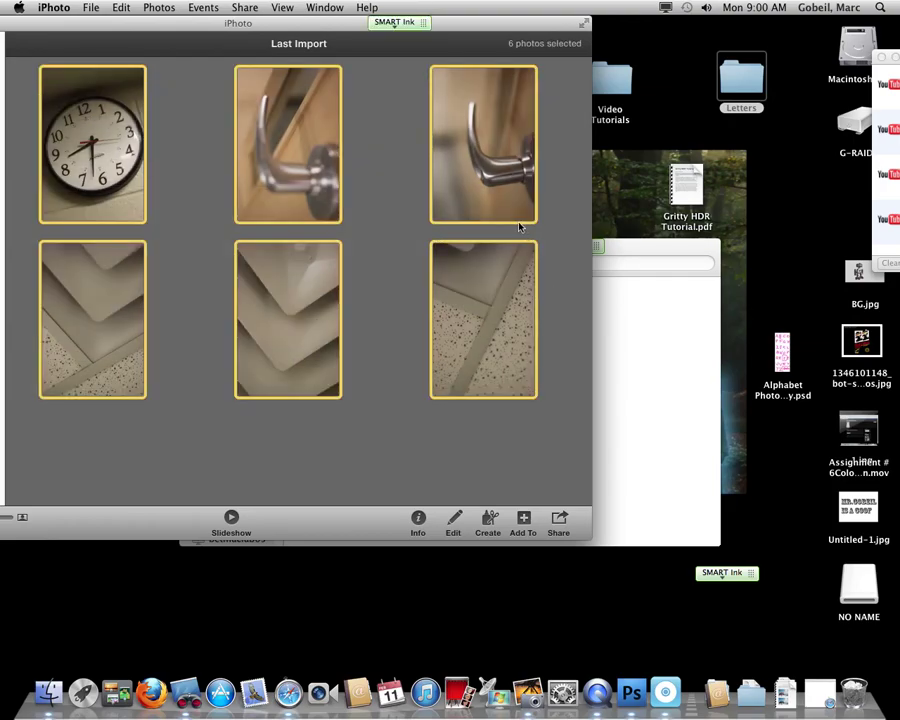
drag(491, 172, 744, 84)
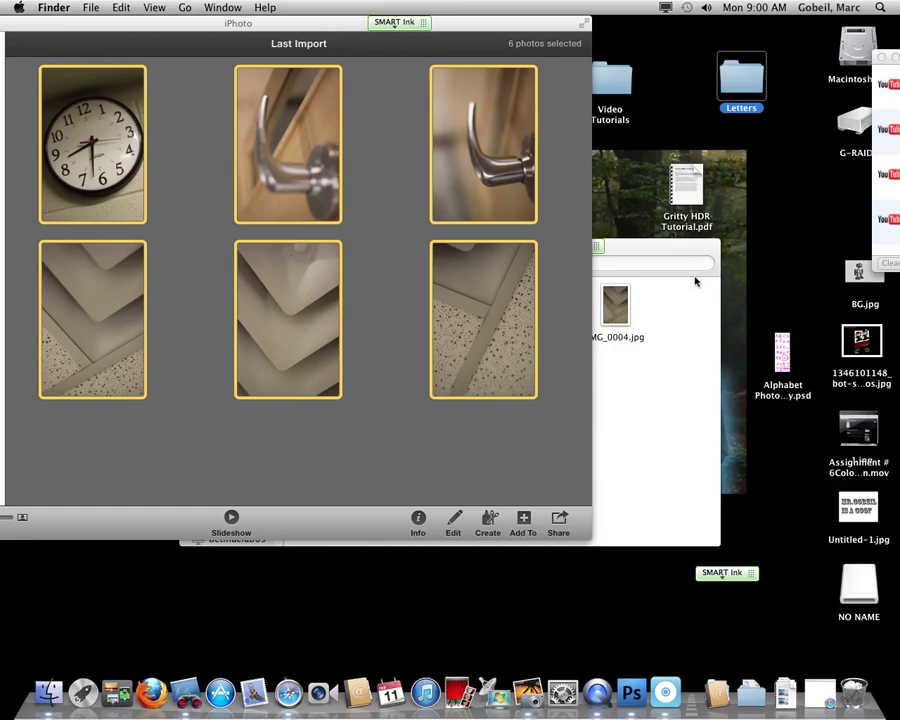
click(206, 100)
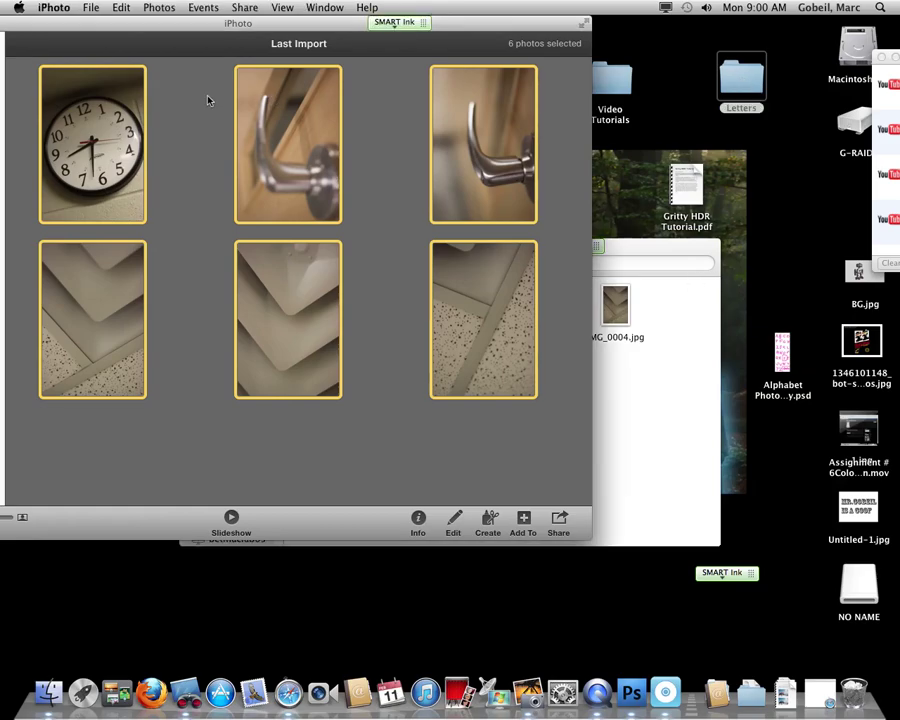
key(super+h)
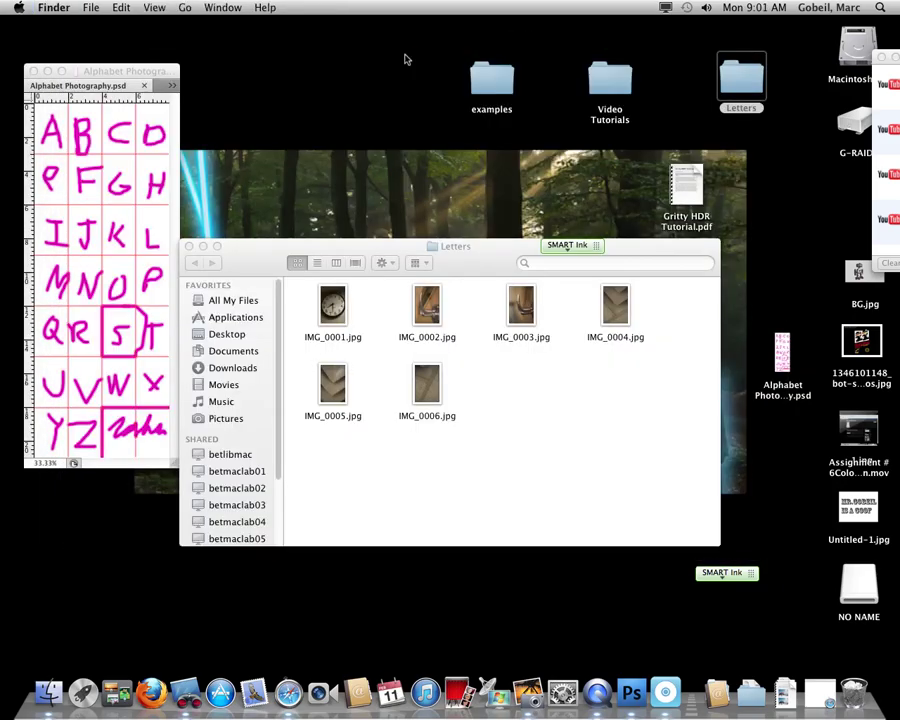
Step: Switch to Photoshop, enlarge the Alphabet Photography.psd window and check the document's image size
click(124, 76)
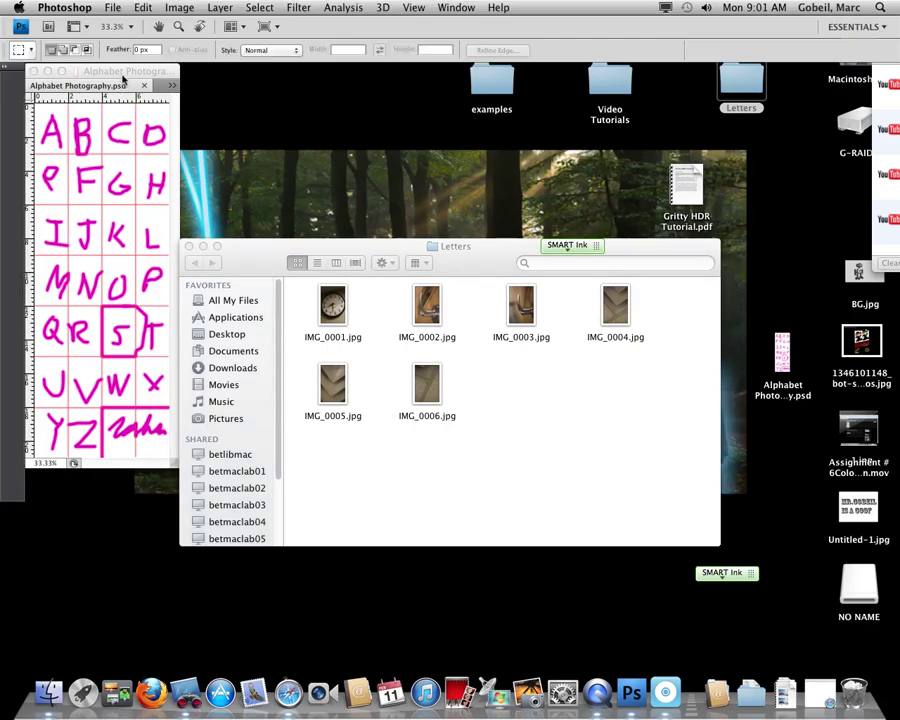
drag(177, 478, 413, 560)
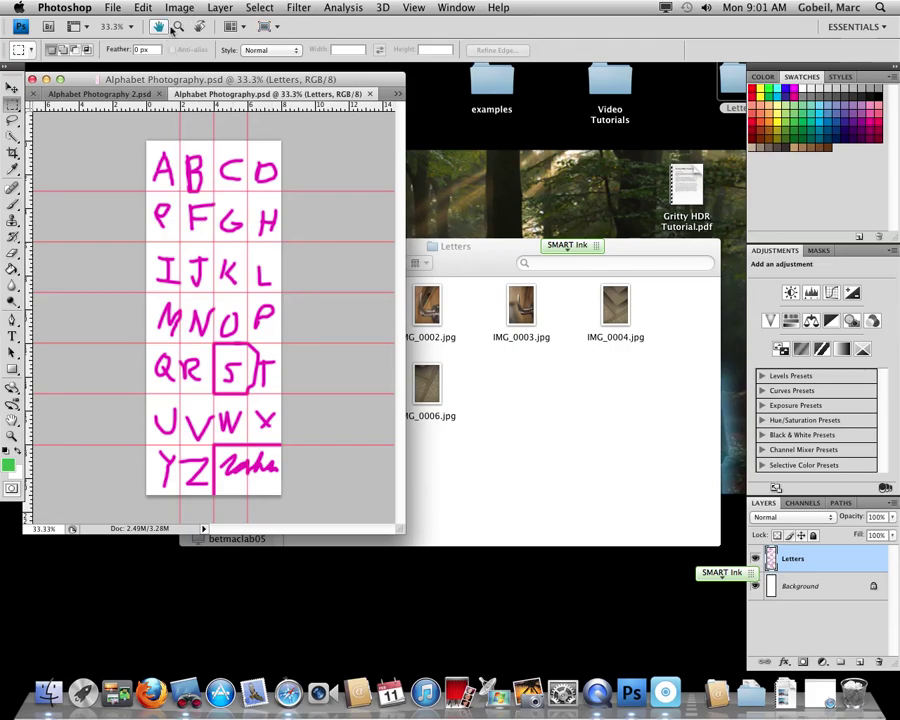
click(180, 8)
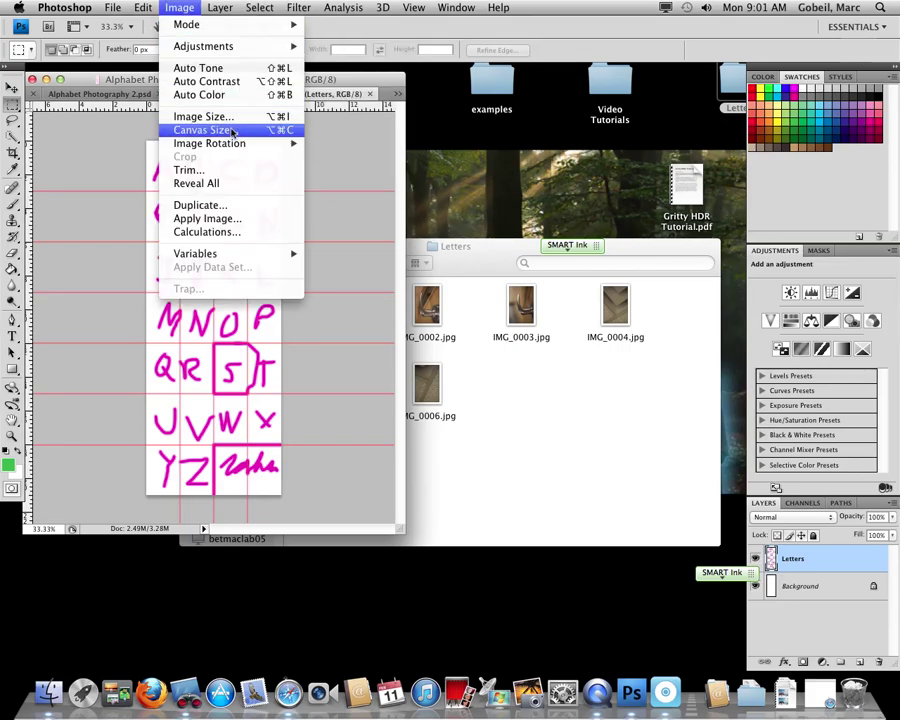
click(190, 116)
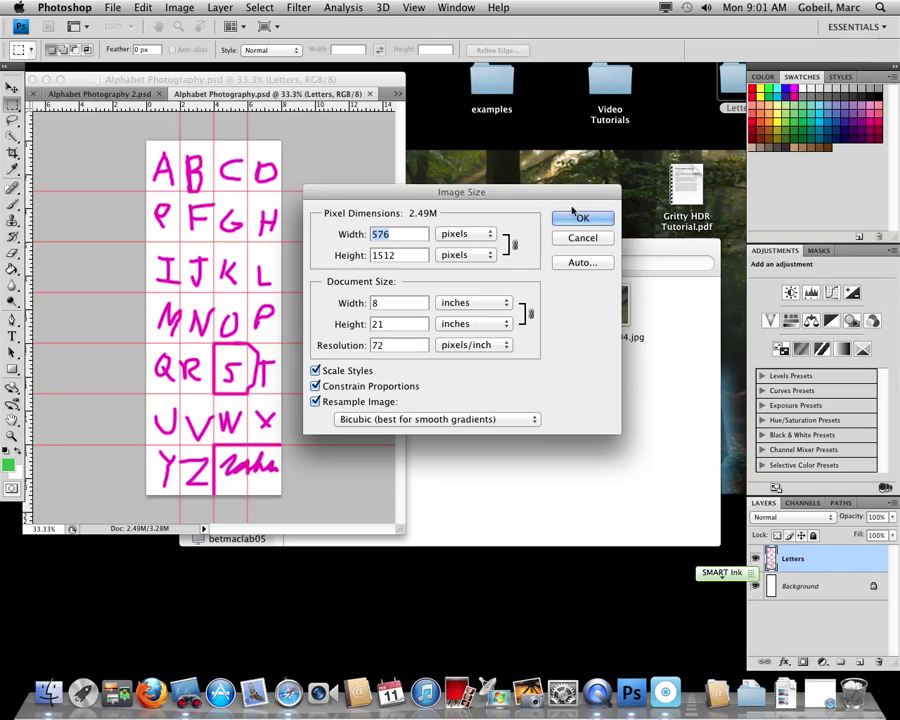
click(576, 216)
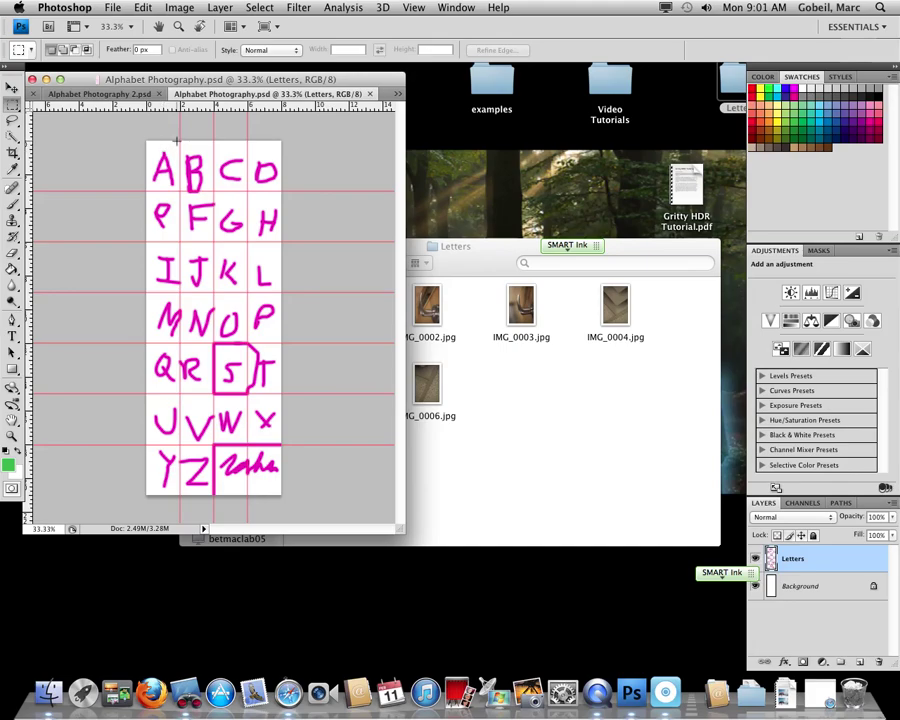
Step: Open all six photos in the Letters folder, IMG_0001.jpg to IMG_0006.jpg, with Adobe Photoshop CS4
click(114, 8)
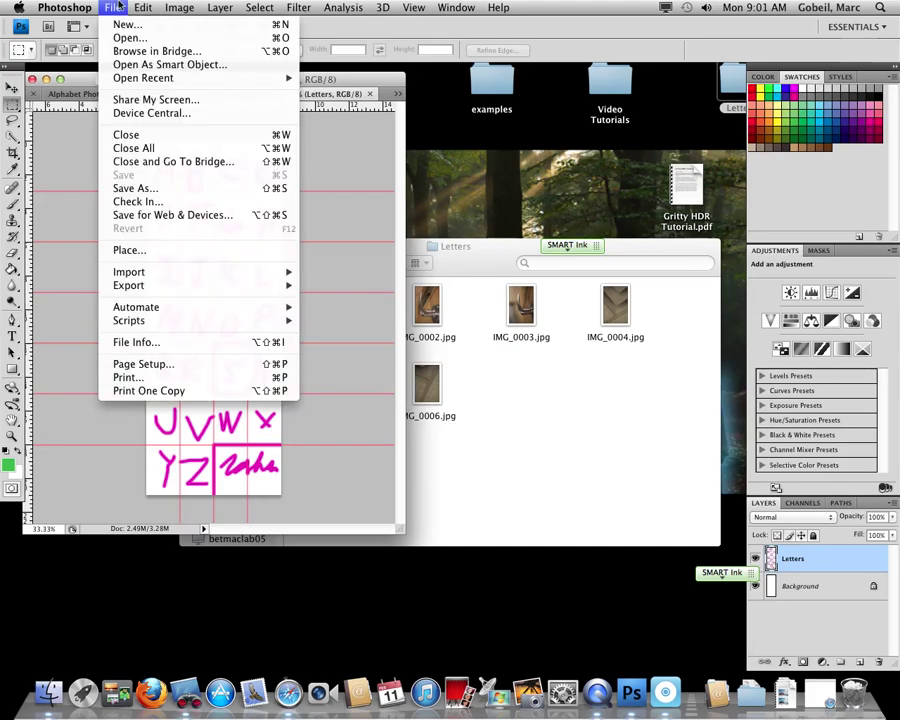
click(515, 380)
drag(344, 453, 615, 313)
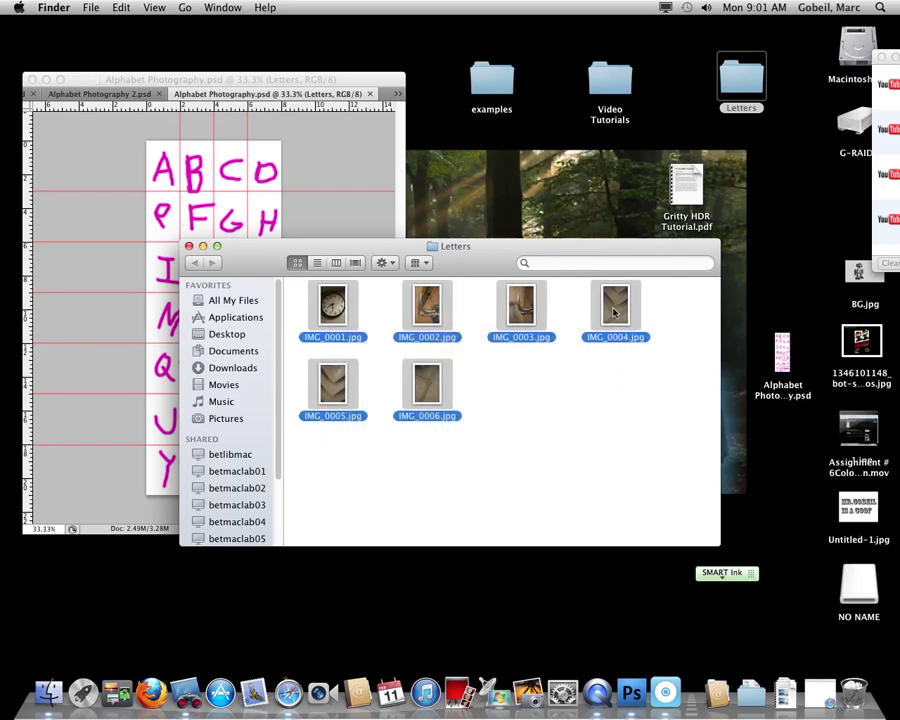
right_click(615, 310)
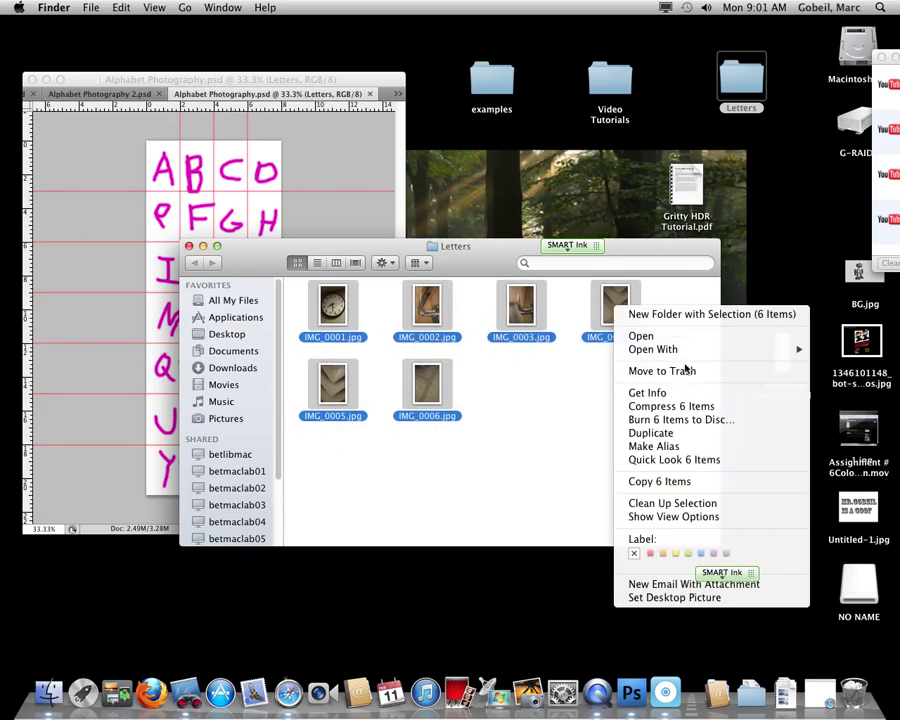
mouse_move(700, 349)
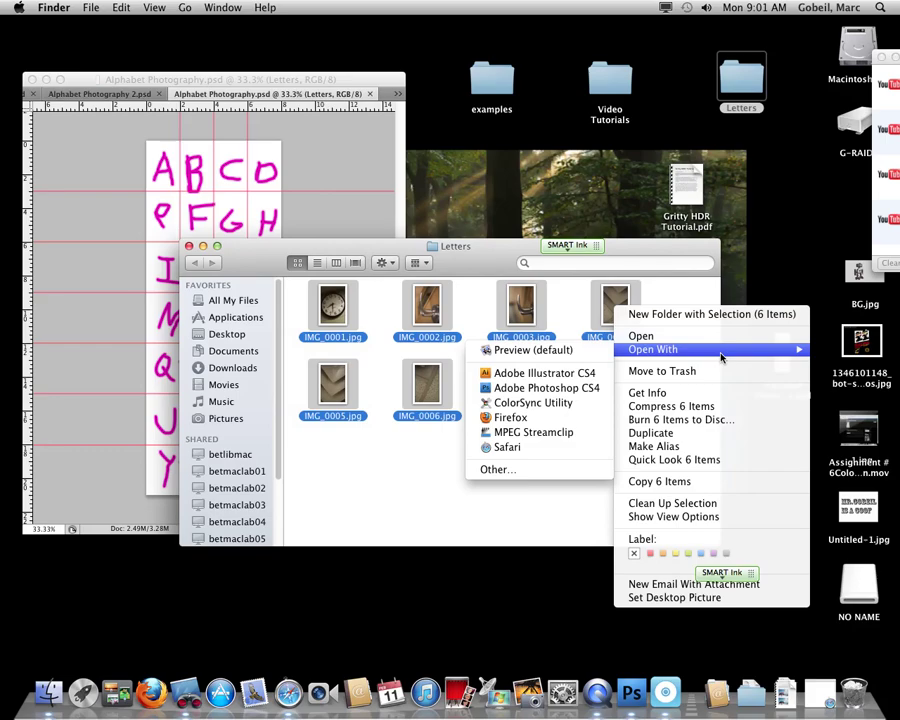
click(548, 393)
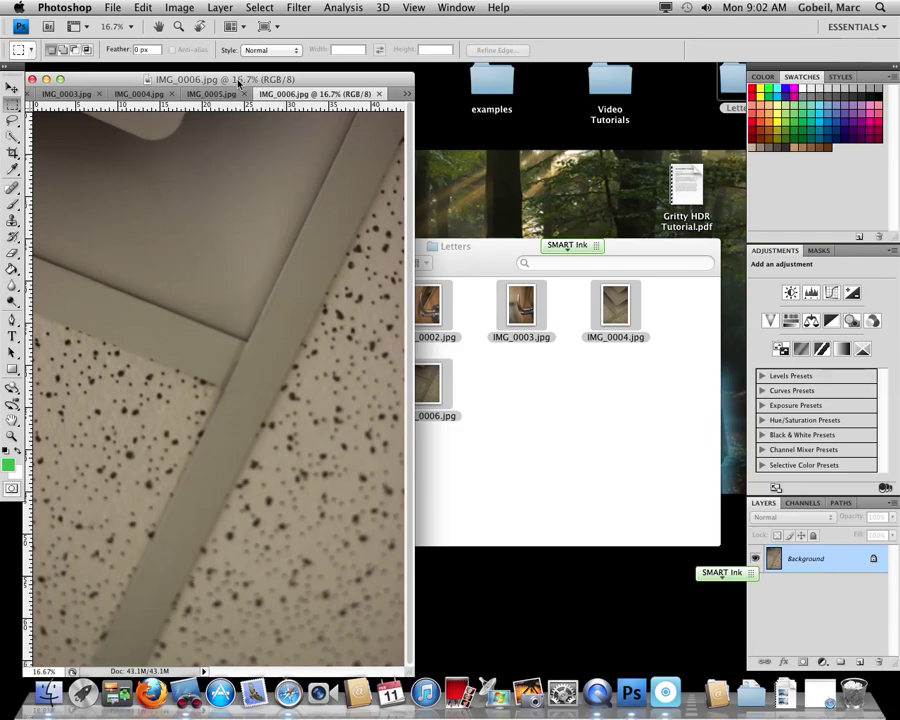
Step: Separate IMG_0006.jpg into its own window and set its document height to 3 inches with proportions constrained
drag(270, 96, 449, 107)
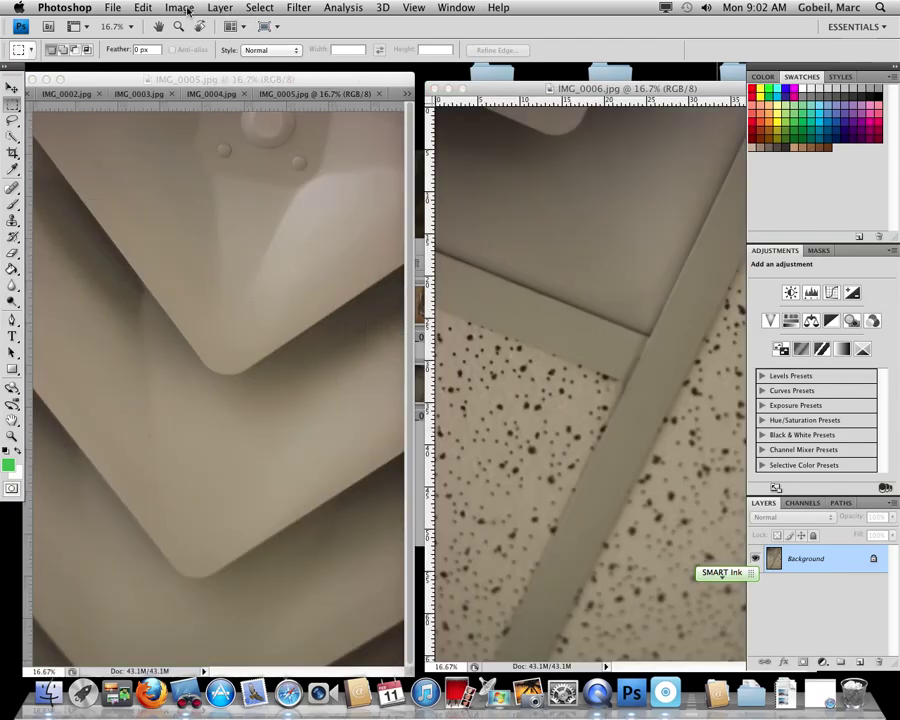
click(179, 8)
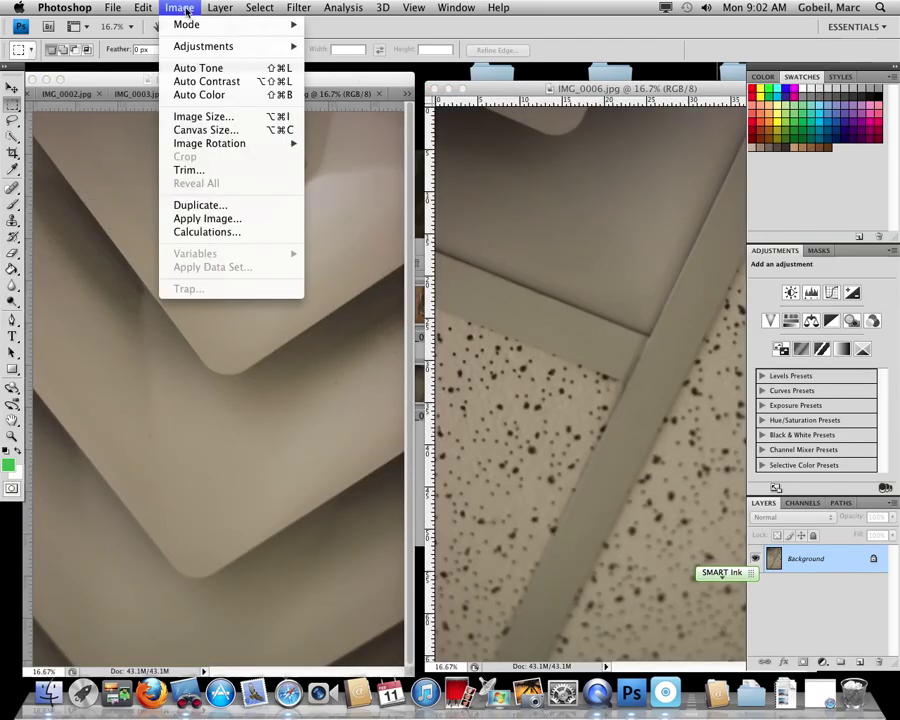
click(222, 116)
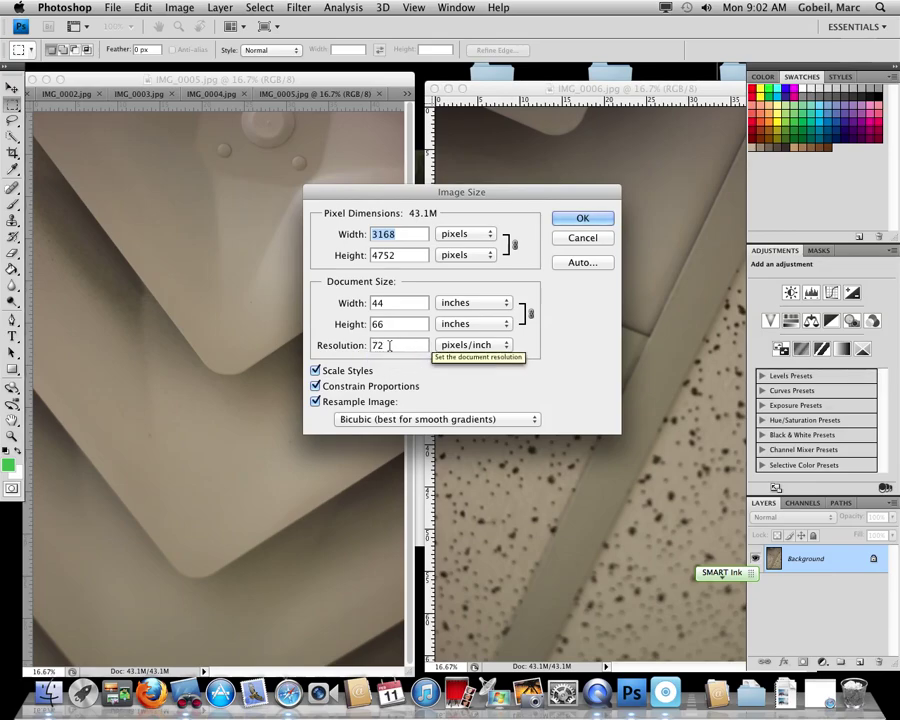
double_click(378, 345)
click(409, 325)
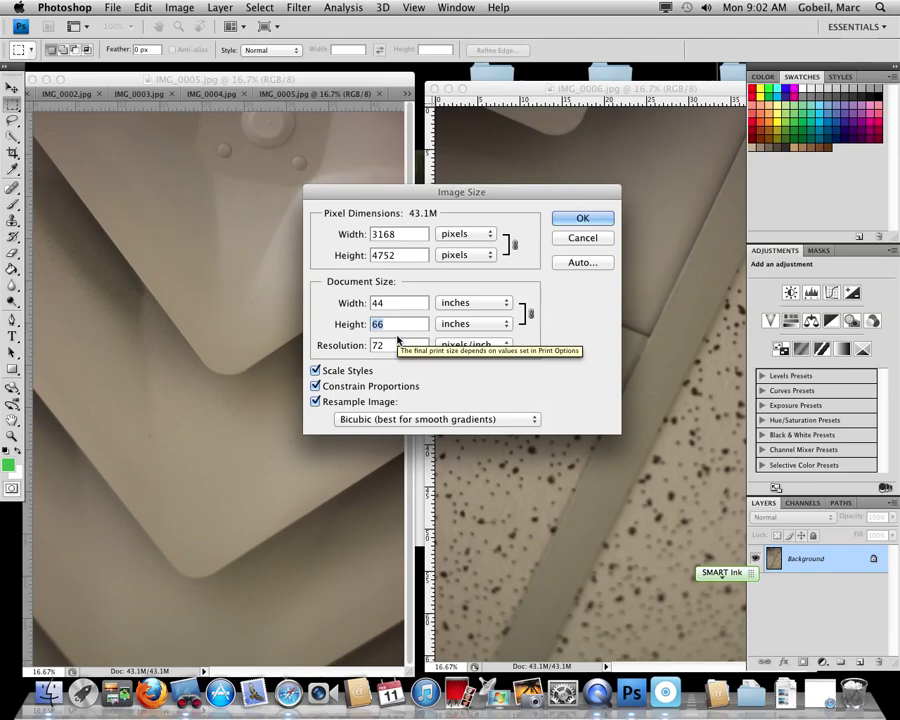
text(3)
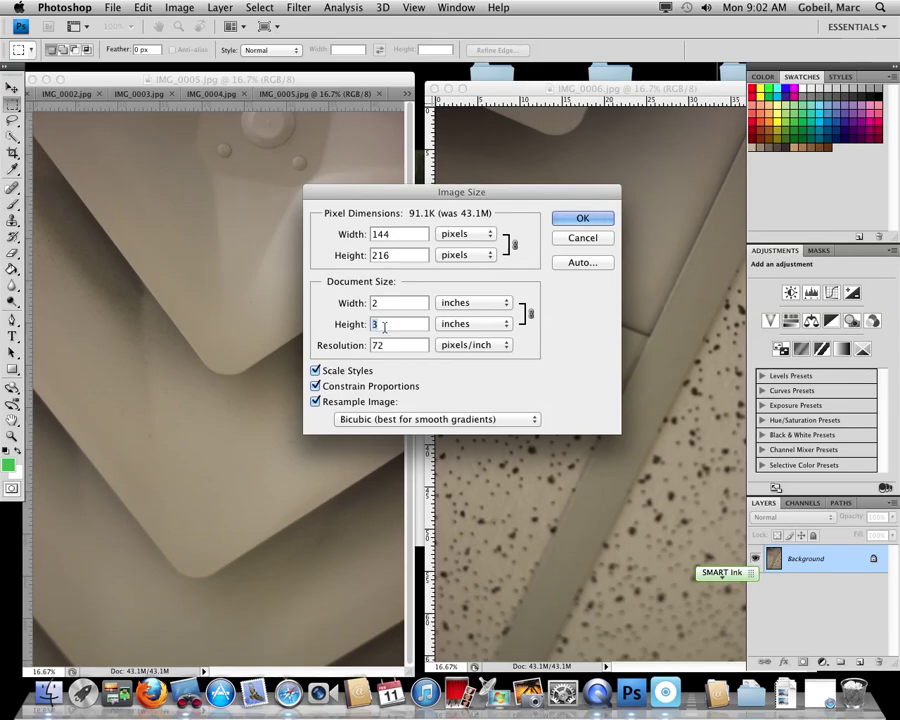
Step: Turn off Constrain Proportions, keep the document width at 2 inches, and apply the resize to IMG_0006.jpg
click(380, 302)
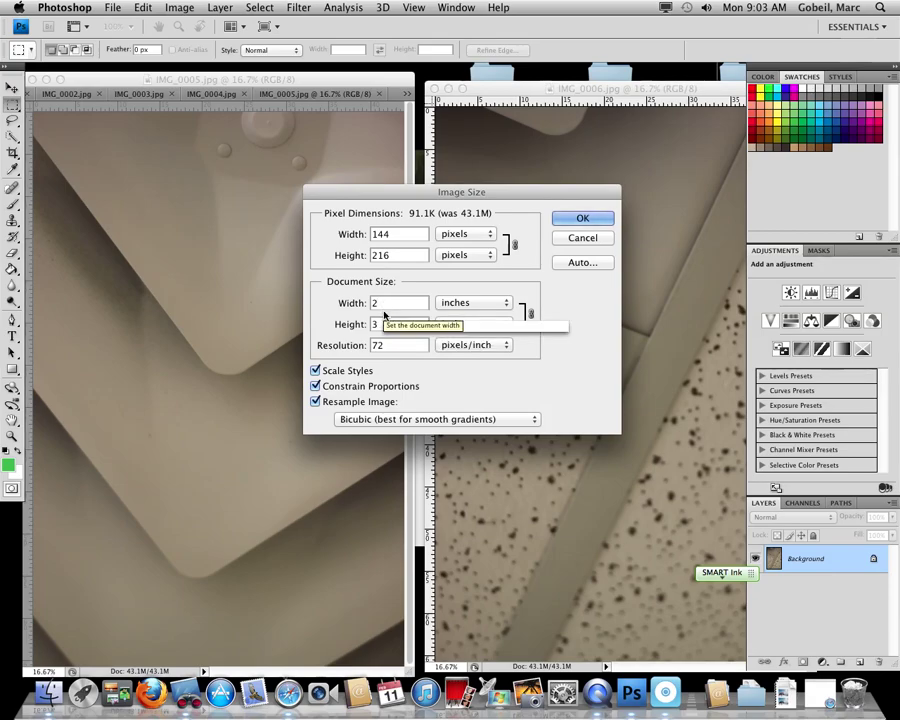
click(317, 387)
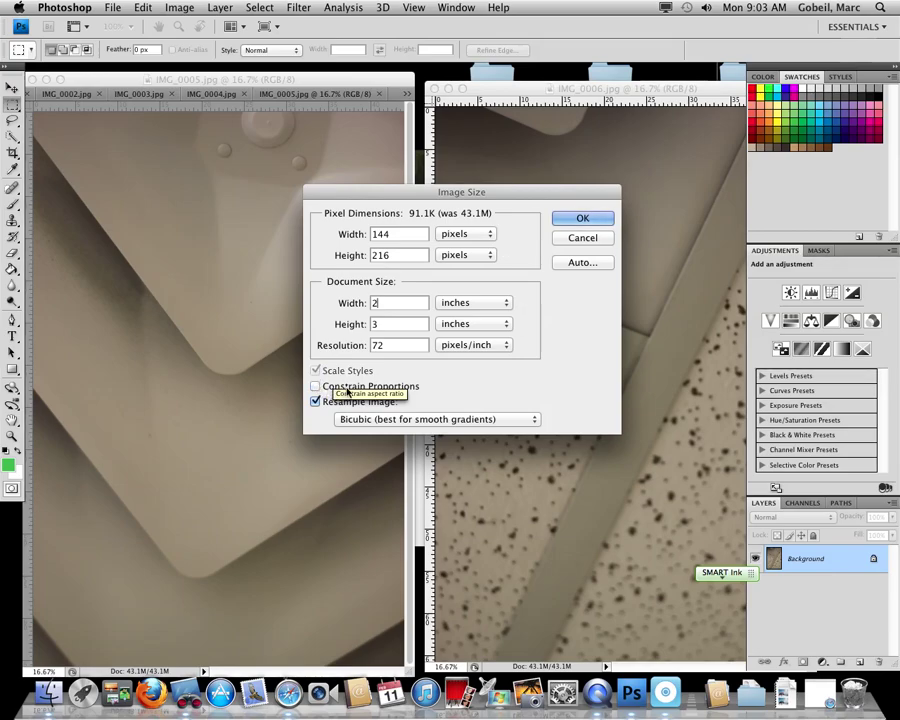
click(394, 305)
text(.25)
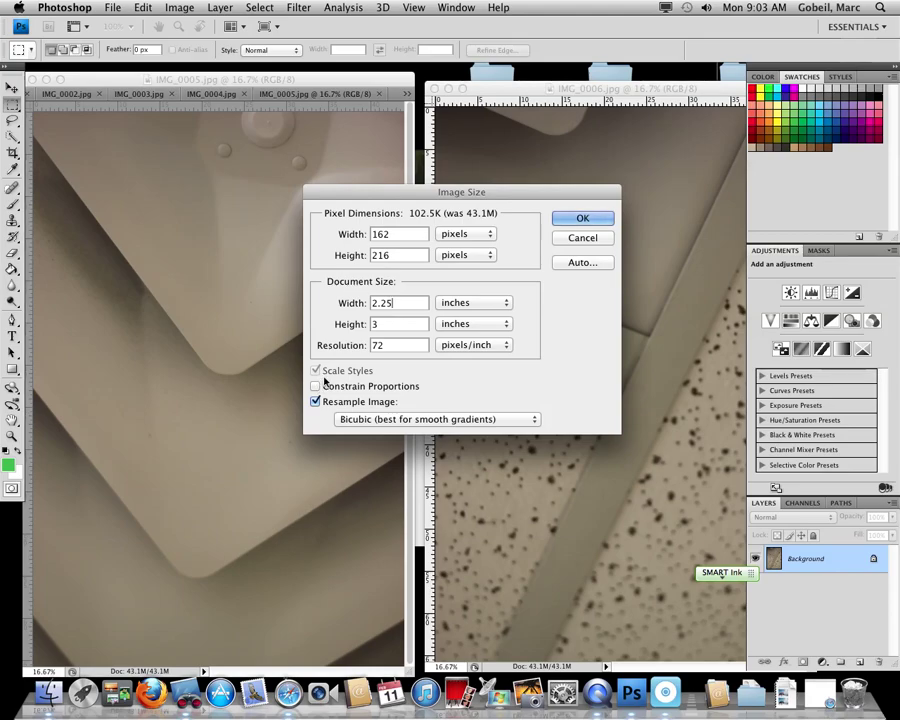
key(BackSpace)
key(BackSpace)
key(BackSpace)
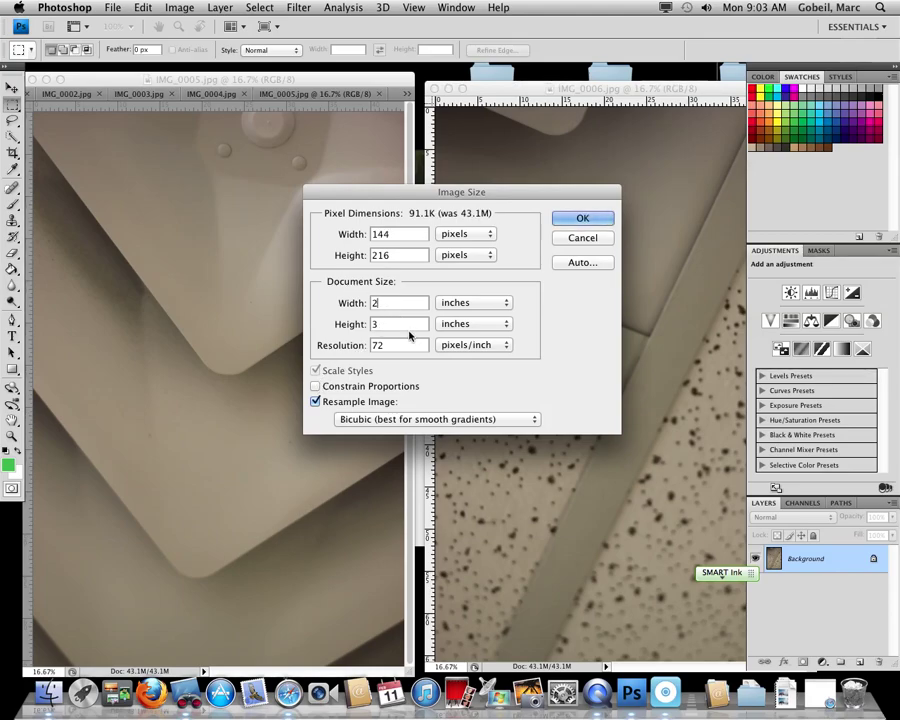
click(581, 219)
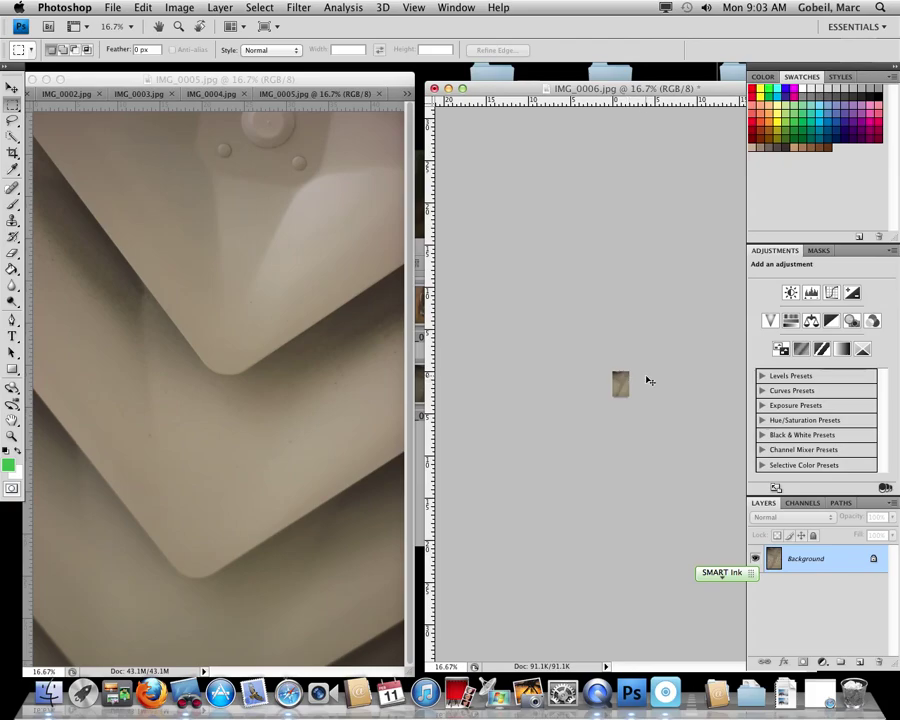
Step: Enlarge the resized IMG_0006.jpg to 200% and bring up Alphabet Photography.psd beside it
key(super+equal)
key(super+equal)
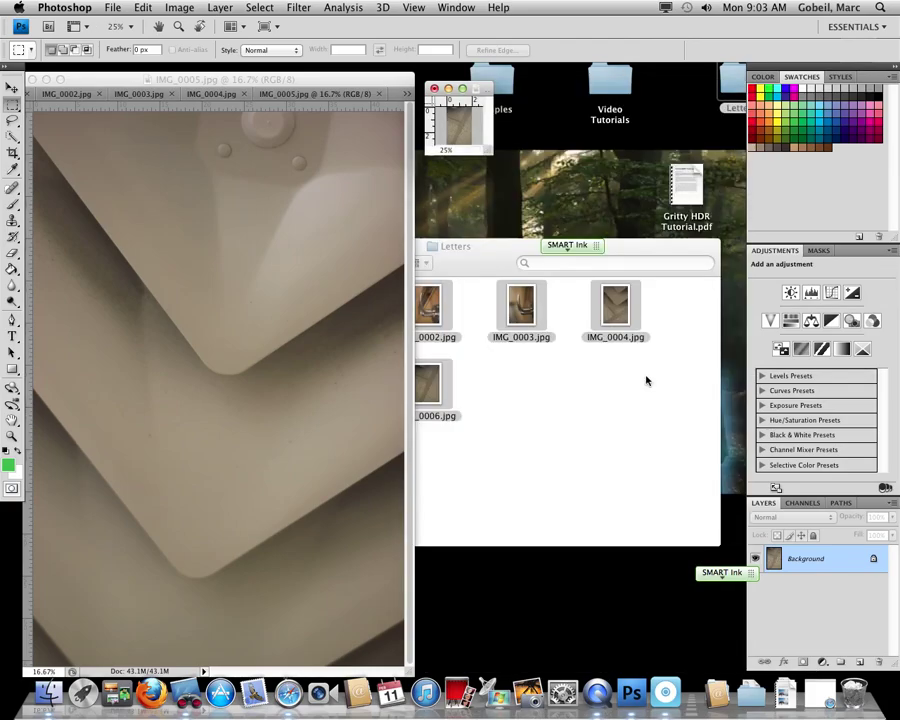
key(super+equal)
key(super+equal)
key(super+equal)
key(super+equal)
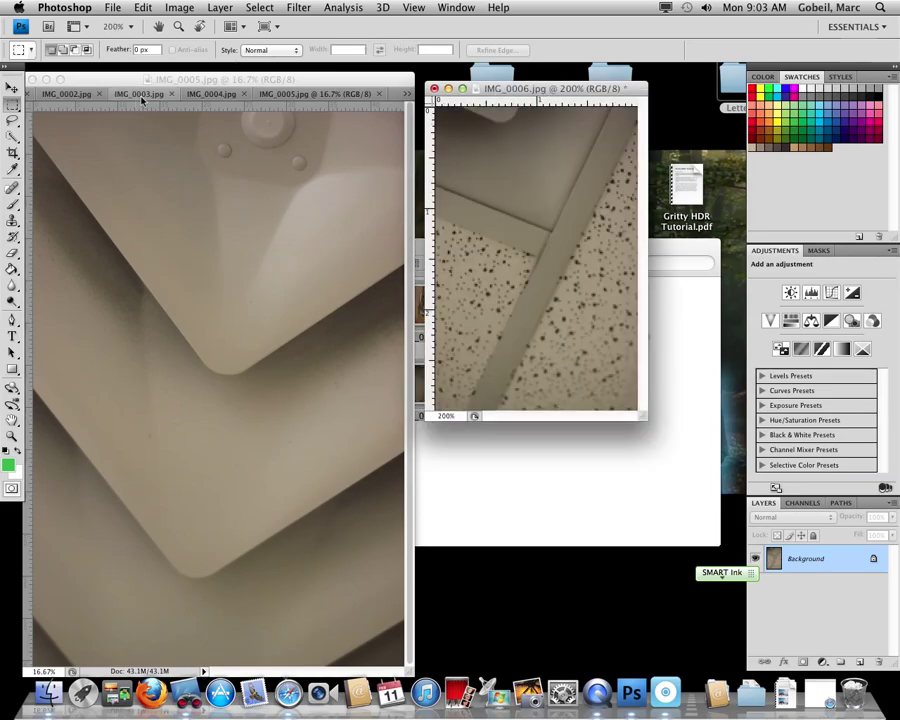
click(66, 94)
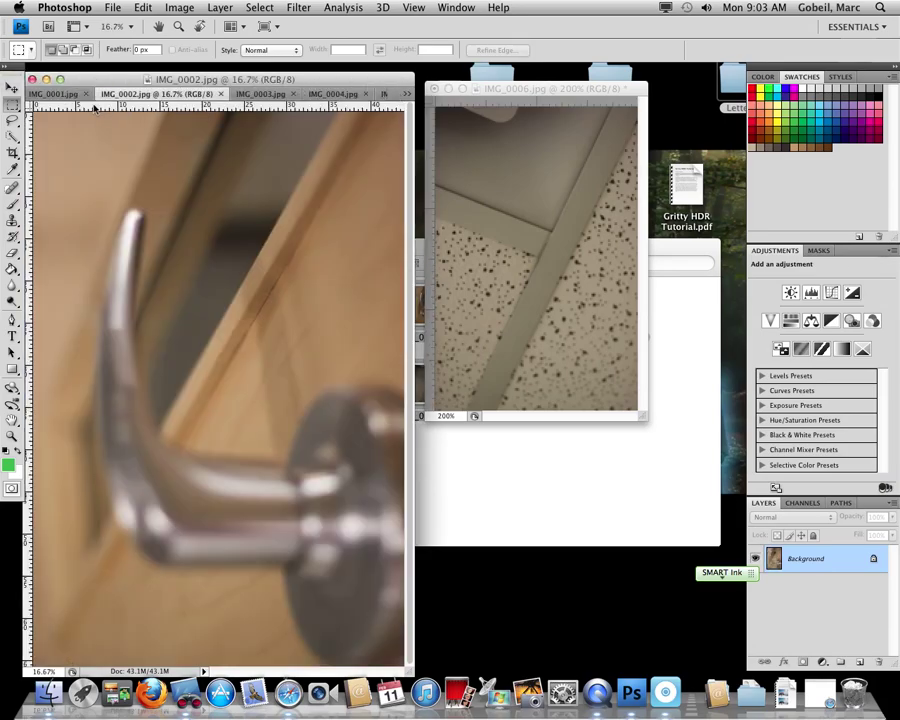
click(55, 94)
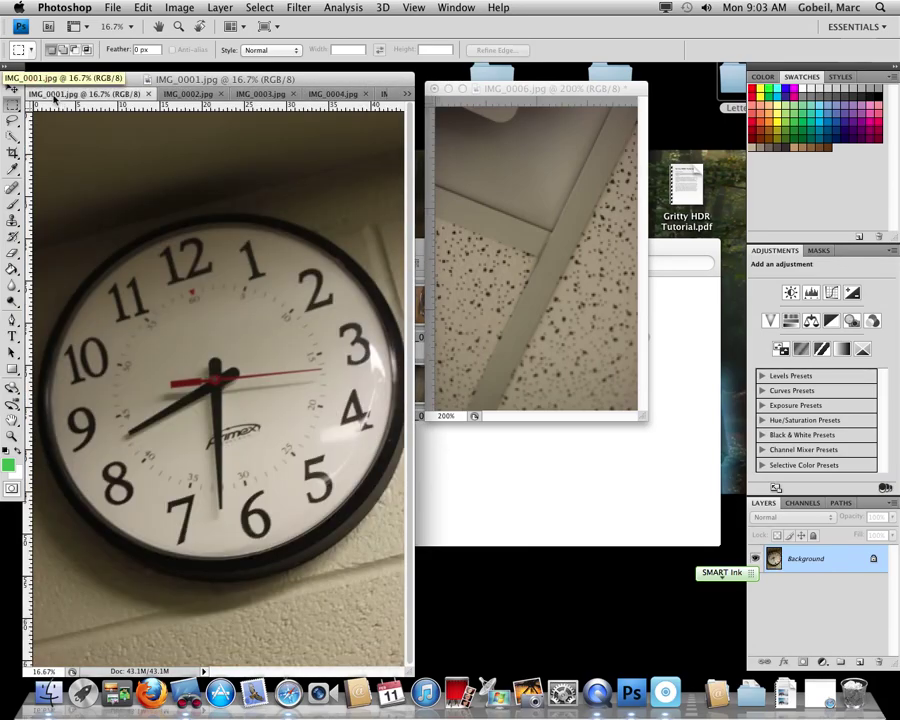
click(406, 93)
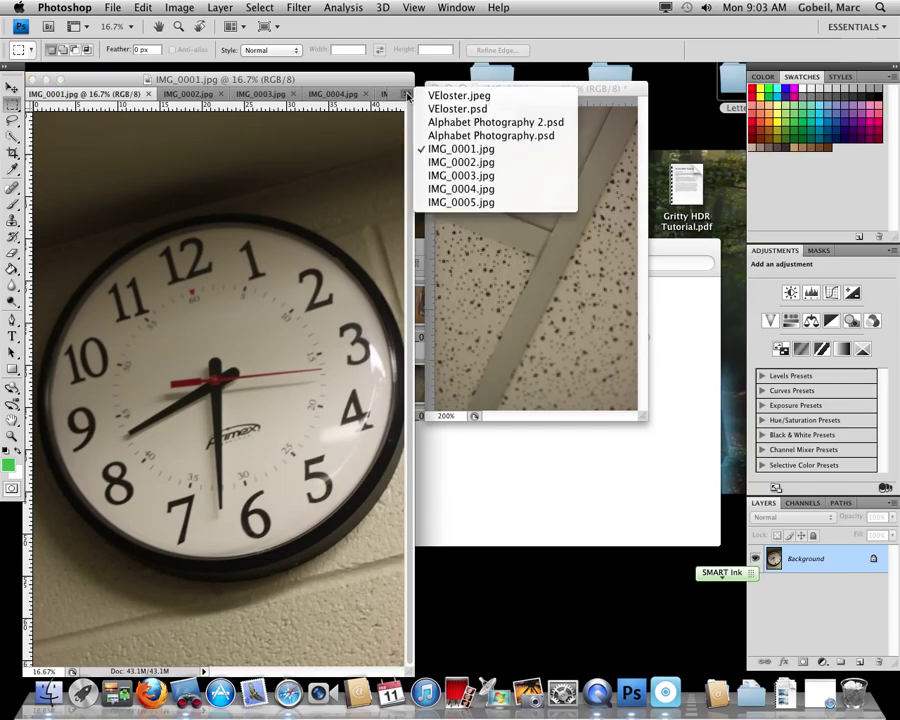
click(460, 135)
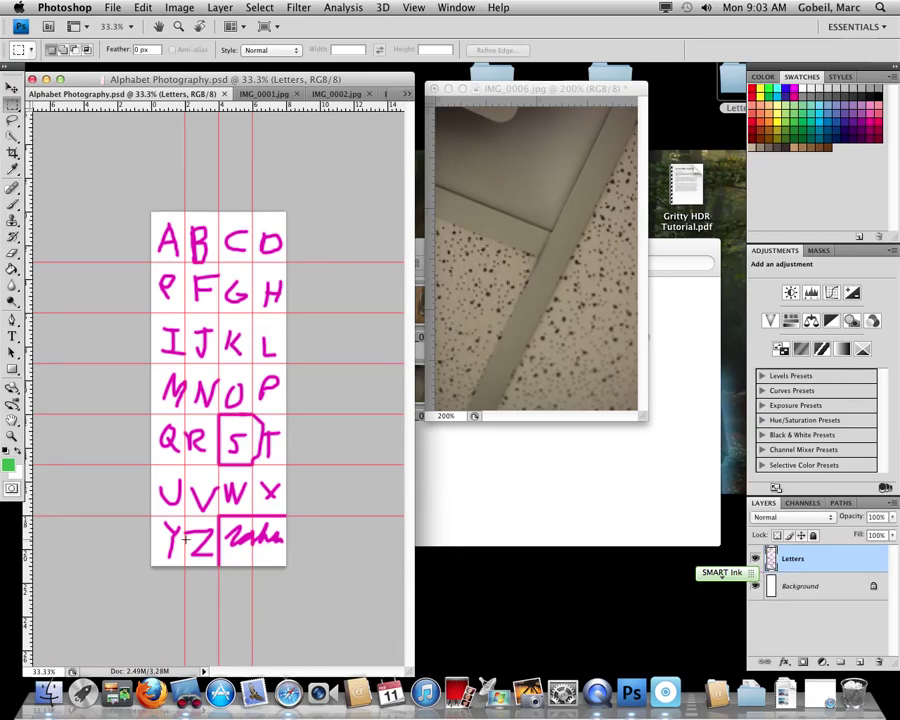
Step: Copy the IMG_0006.jpg photo into Alphabet Photography.psd and place it over the Y cell of the grid
click(13, 88)
click(585, 160)
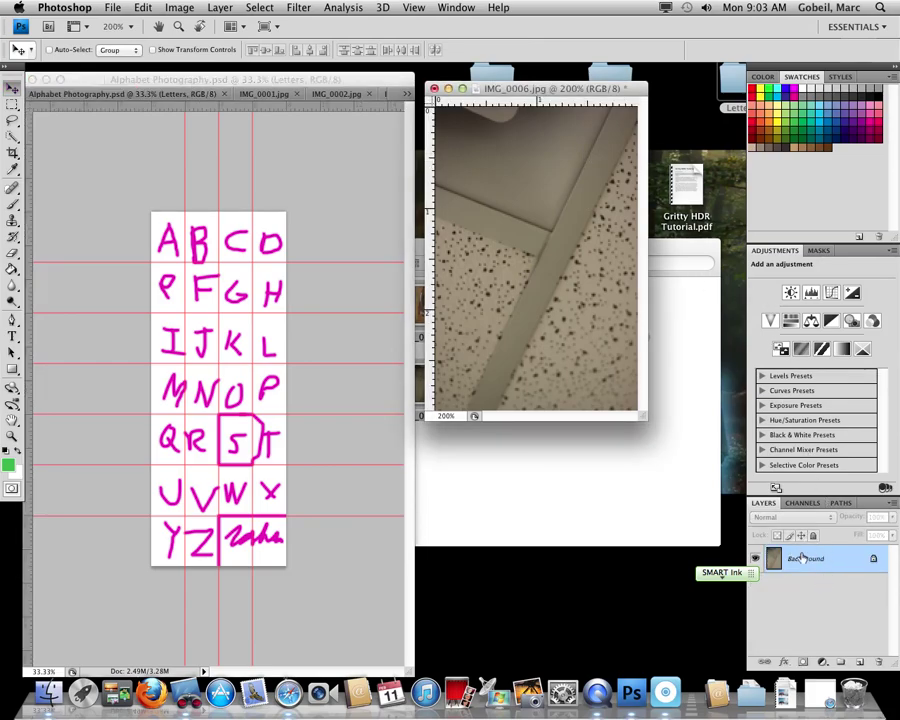
drag(840, 566, 542, 497)
drag(217, 470, 210, 472)
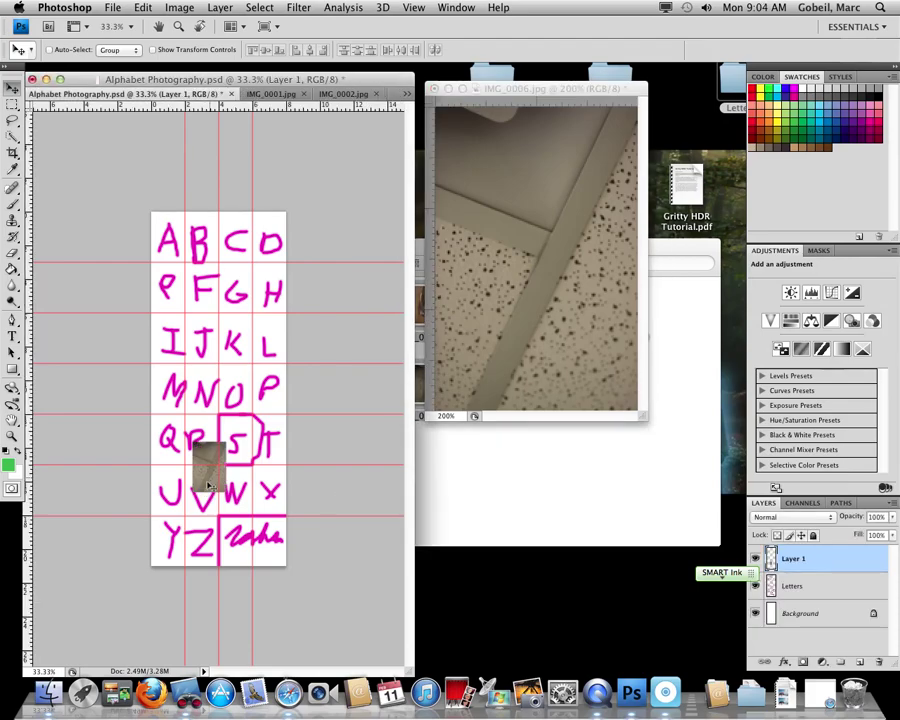
drag(201, 488, 160, 552)
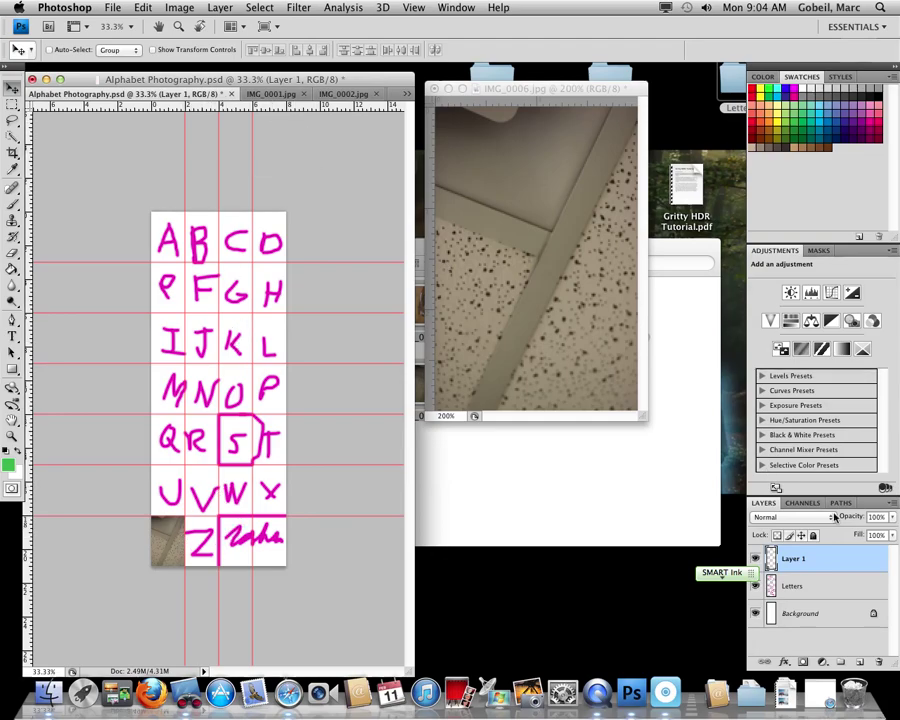
Step: Move the SMART Ink widget away from the layer list and rename the placed photo's layer as y
drag(735, 578, 647, 559)
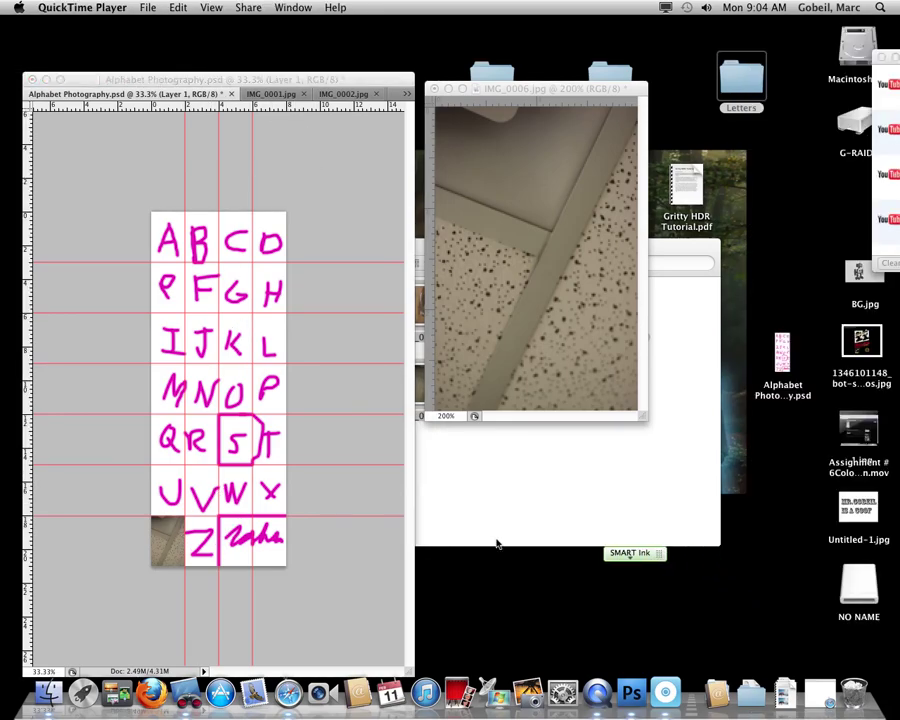
click(413, 548)
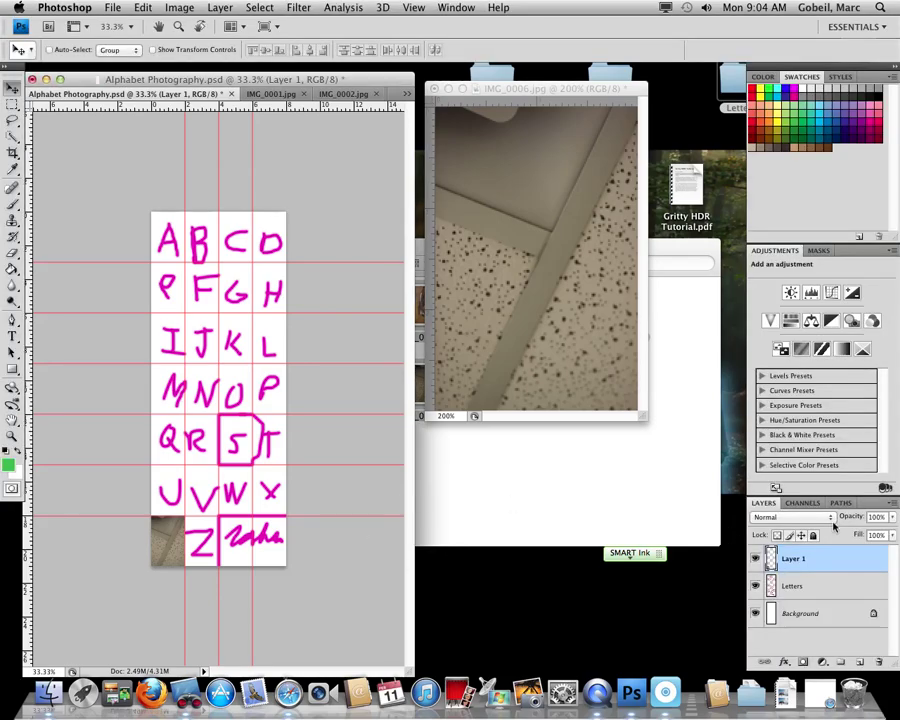
click(757, 560)
click(757, 560)
double_click(787, 560)
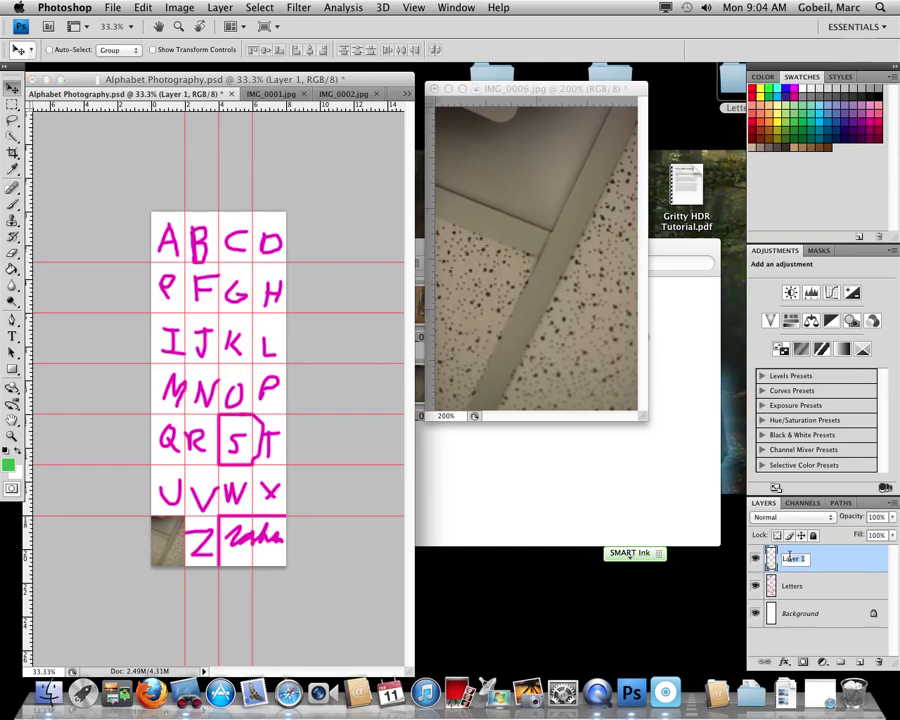
key(BackSpace)
key(Return)
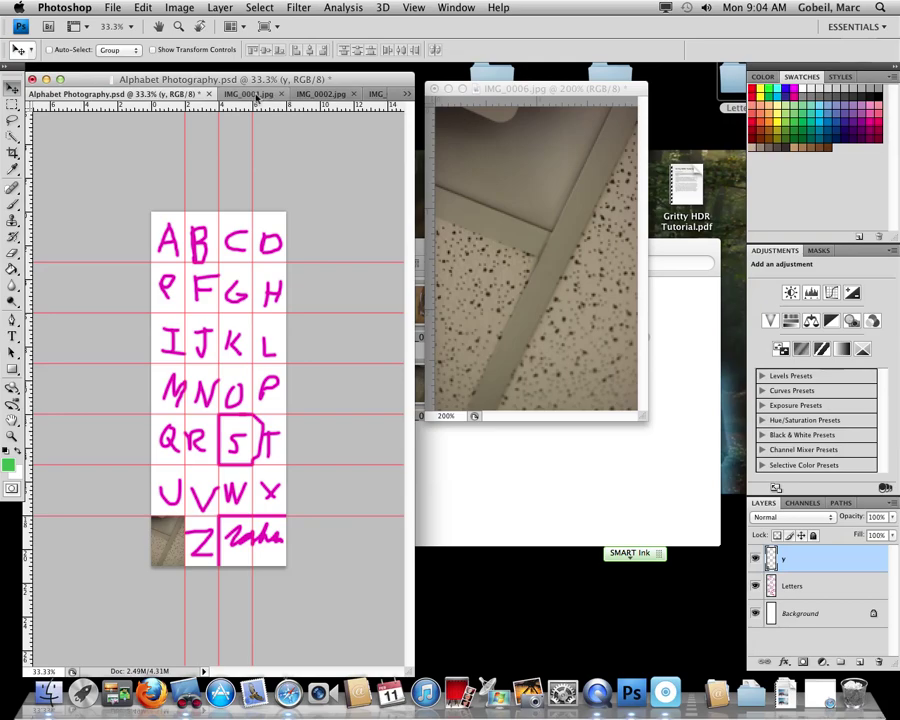
Step: Separate the clock photo IMG_0001.jpg into its own window and open its image size settings
drag(248, 93, 497, 136)
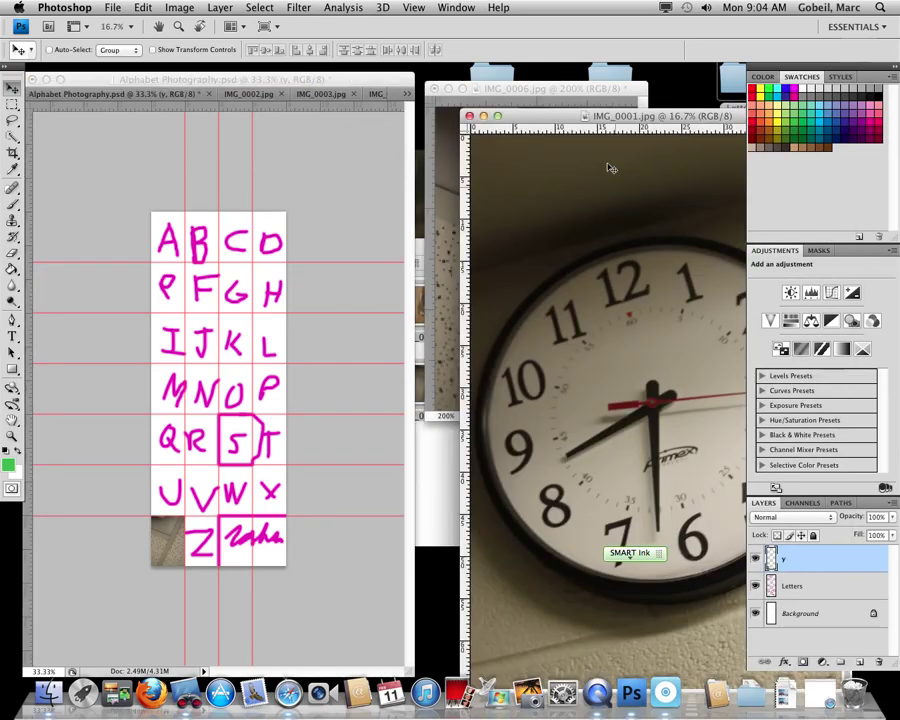
drag(593, 117, 481, 88)
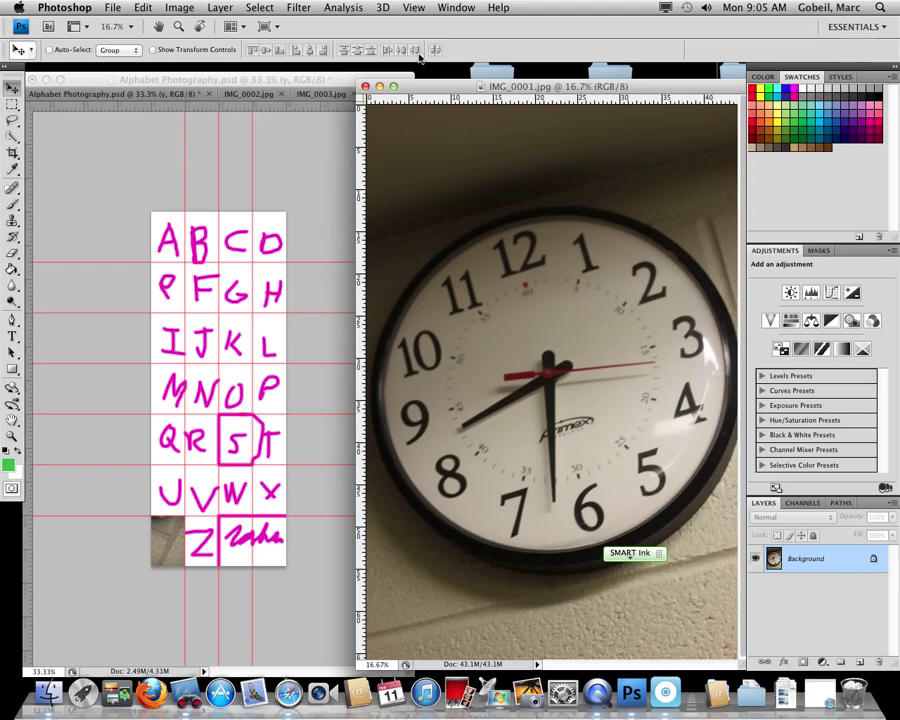
key(alt+super+i)
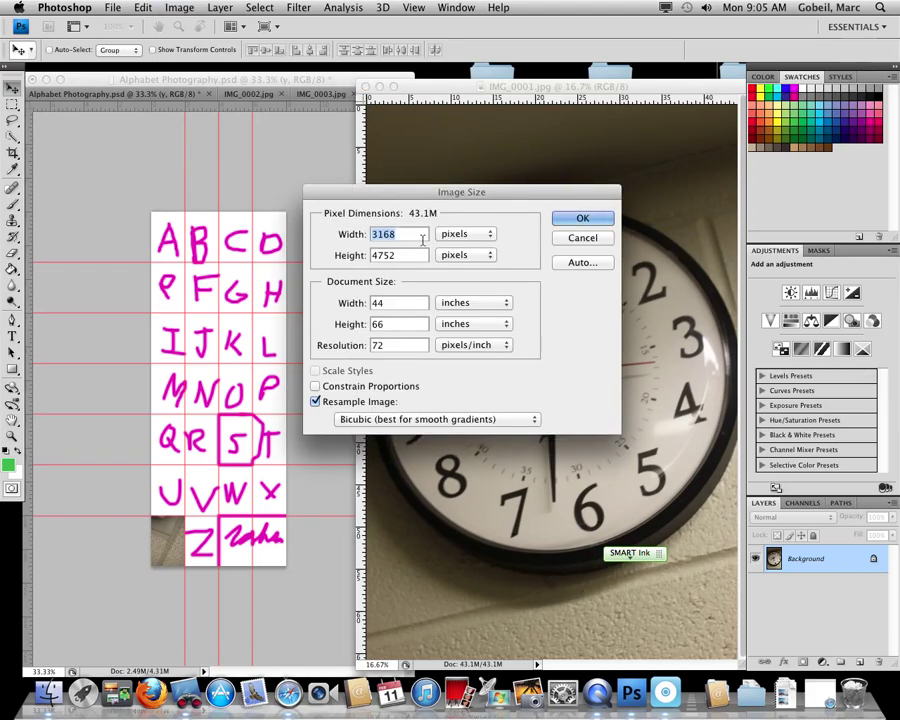
double_click(378, 324)
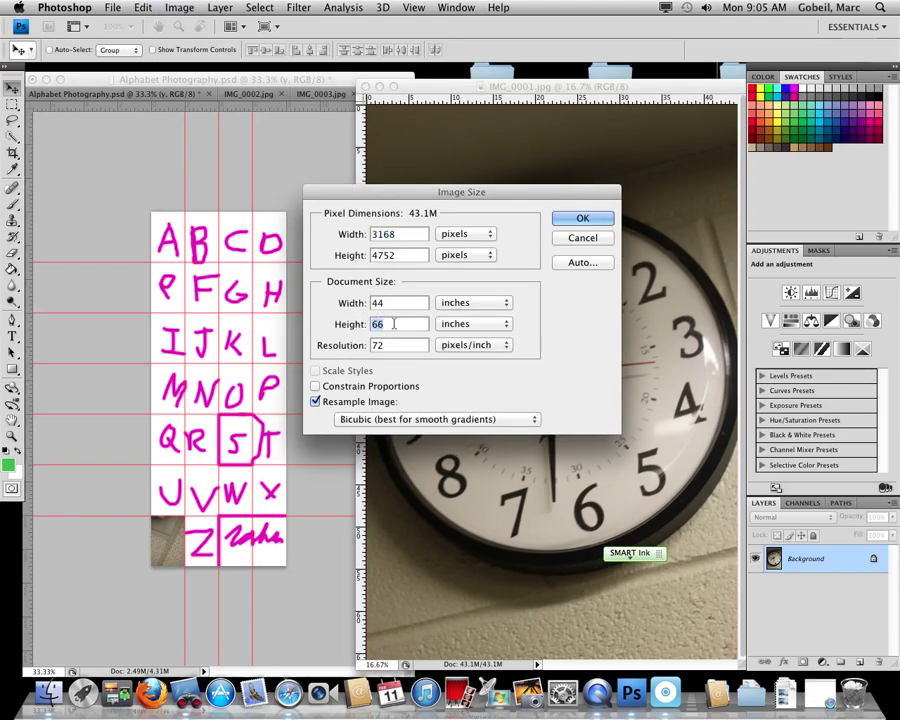
text(3)
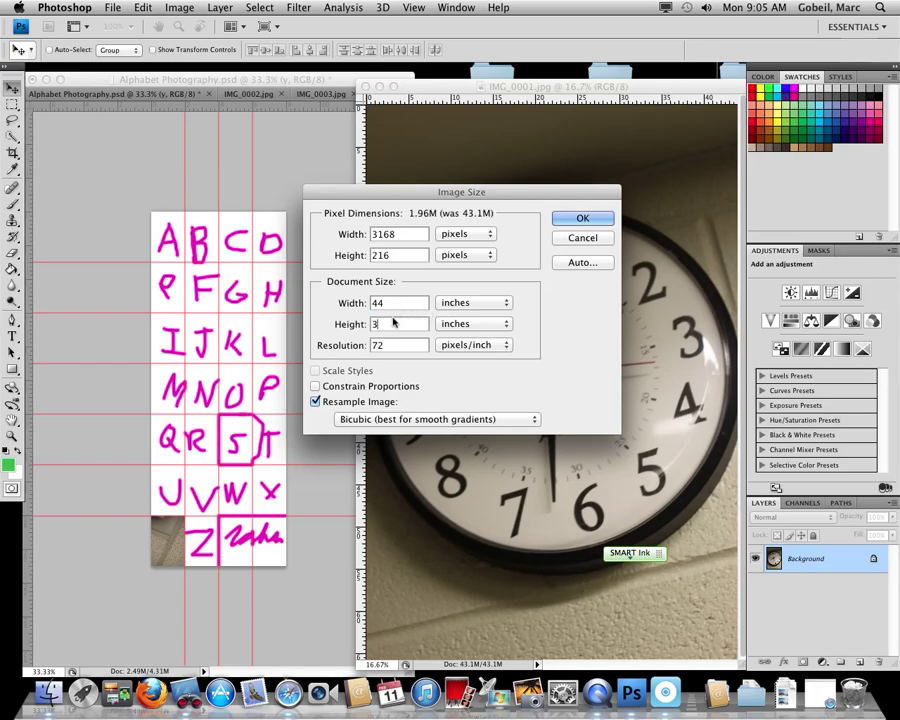
text(.)
key(BackSpace)
key(BackSpace)
text(11)
double_click(400, 302)
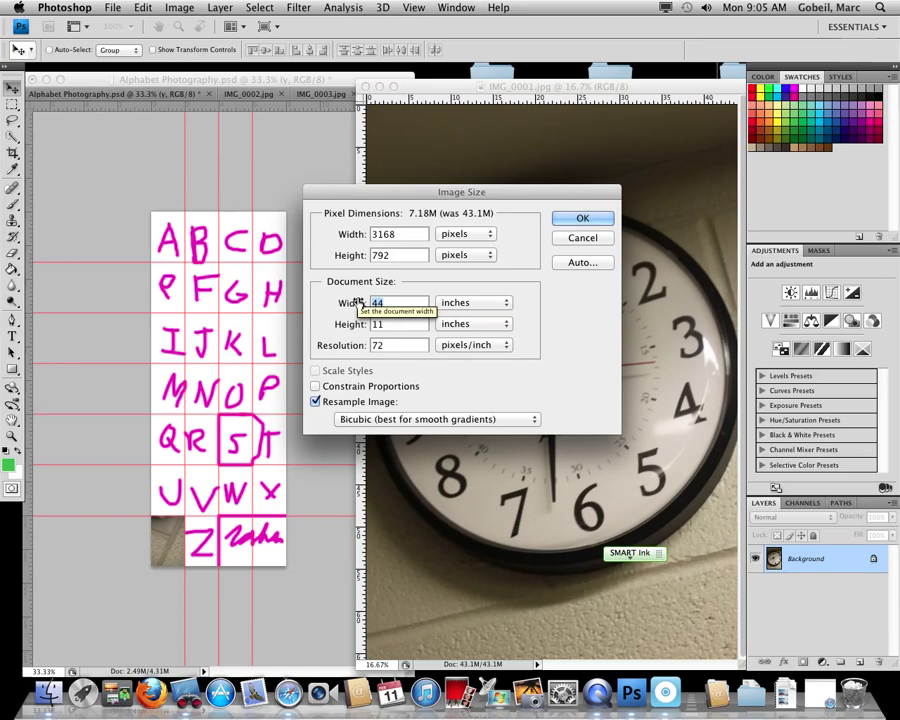
Step: Constrain the proportions and resize IMG_0001.jpg to a document height of 11 inches
click(316, 386)
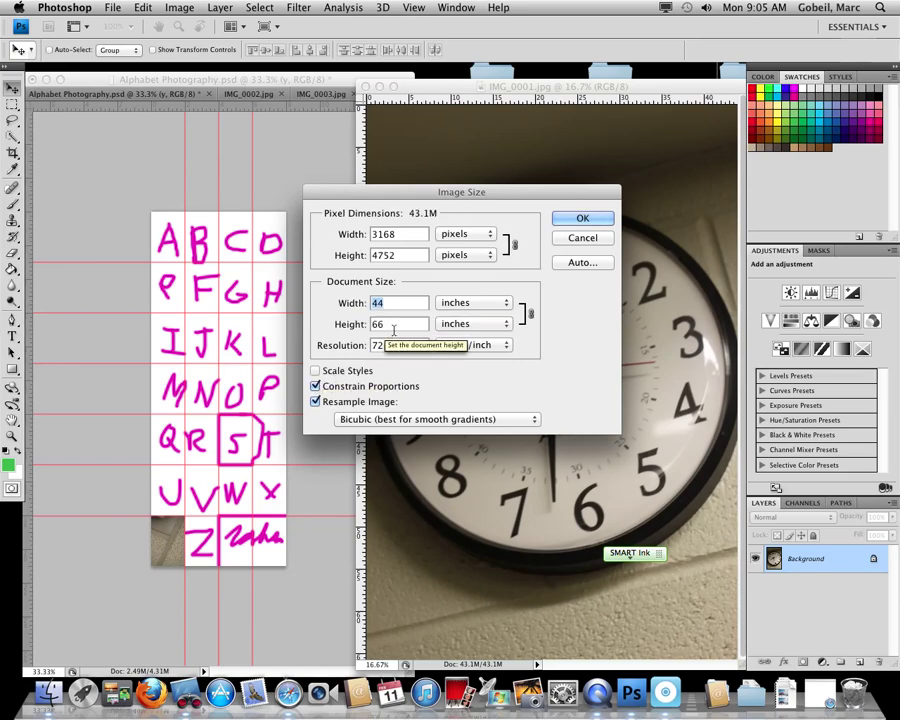
click(335, 322)
text(11)
click(565, 219)
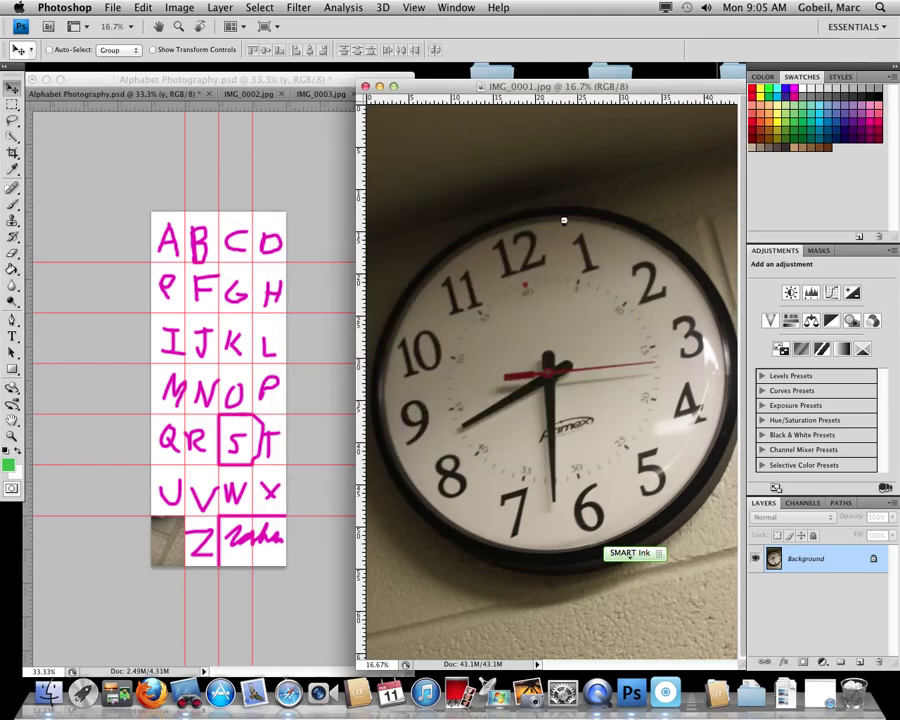
Step: Copy the 11-inch clock photo into Alphabet Photography.psd and scale it into the O cell with Free Transform
click(229, 357)
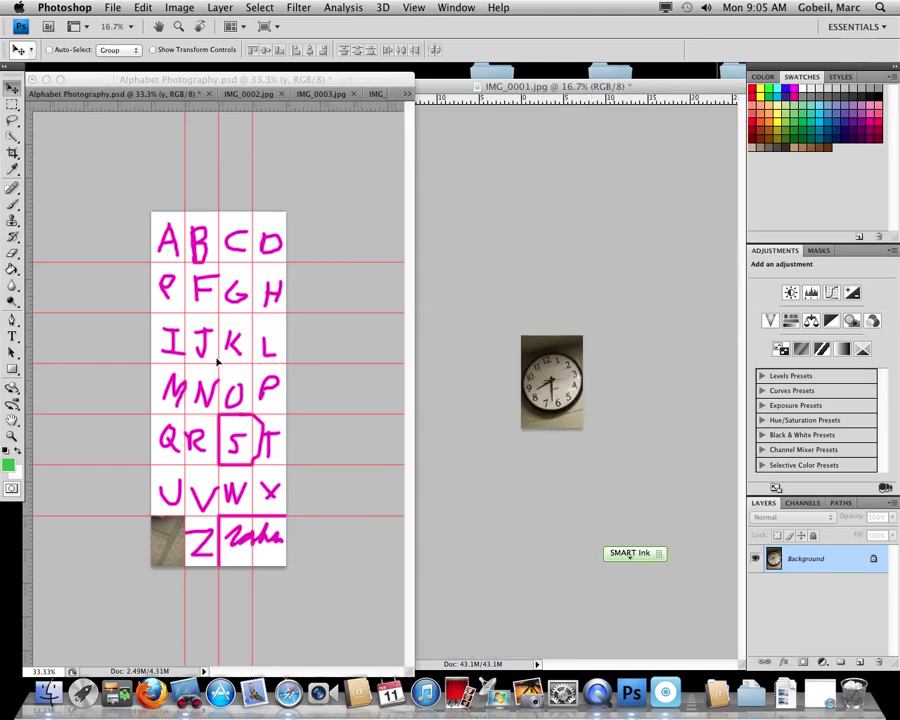
drag(229, 357, 229, 357)
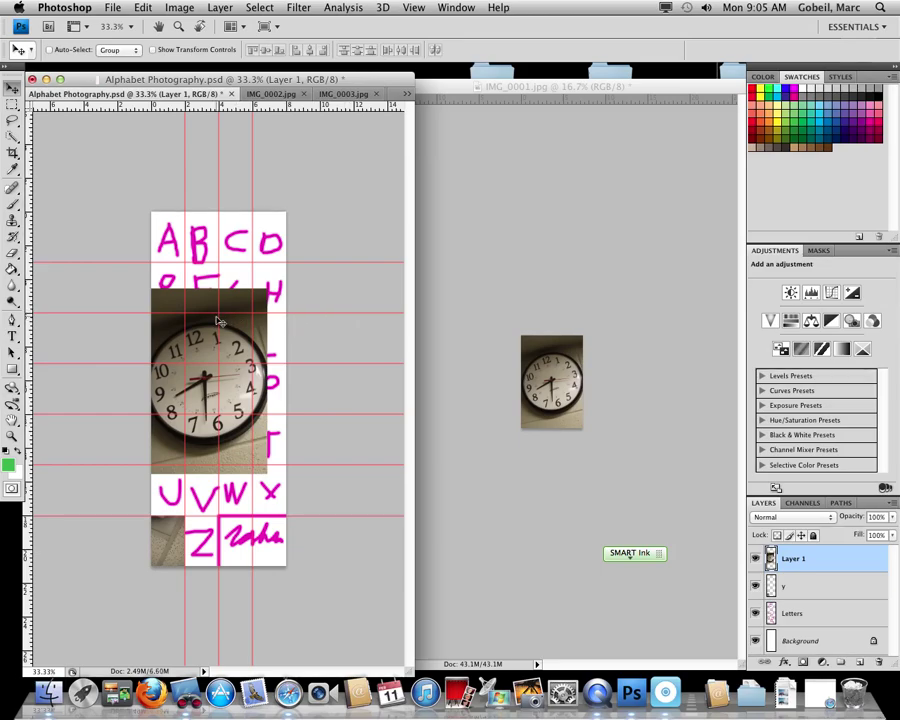
key(super+t)
drag(145, 289, 219, 415)
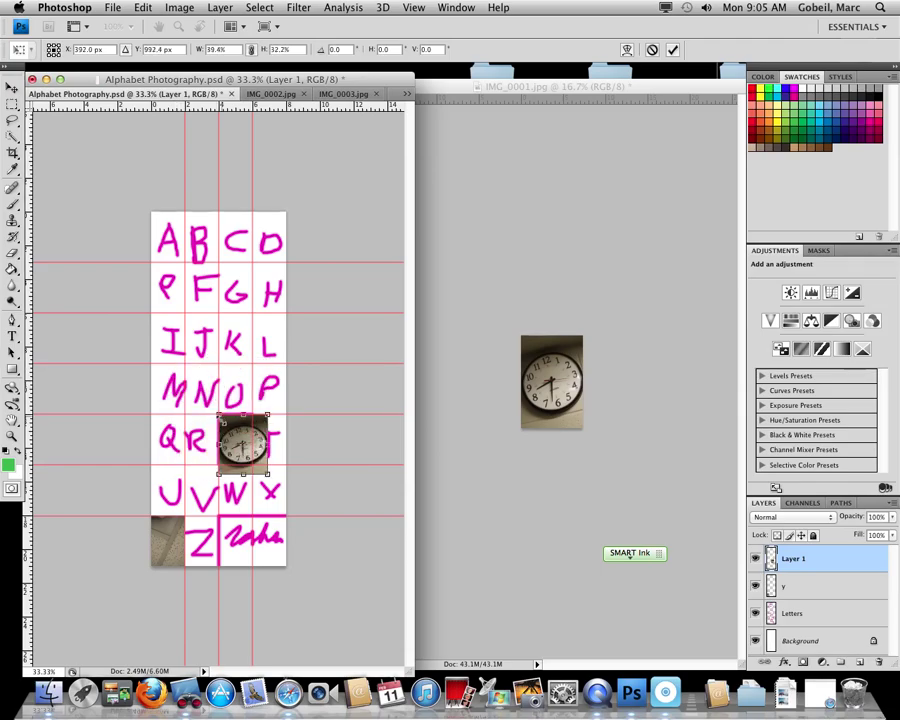
drag(268, 474, 233, 386)
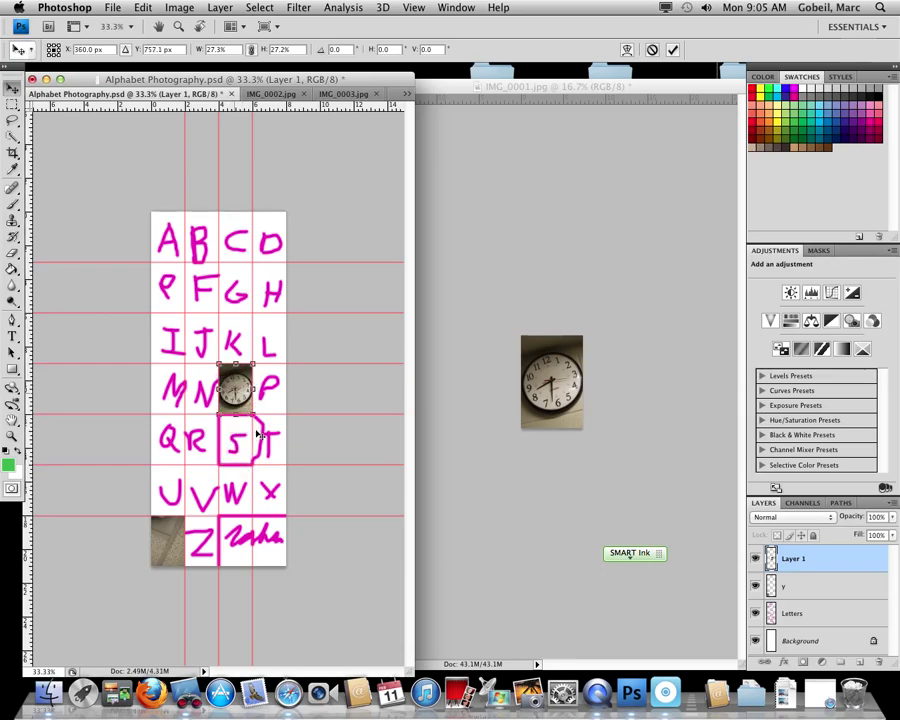
key(Return)
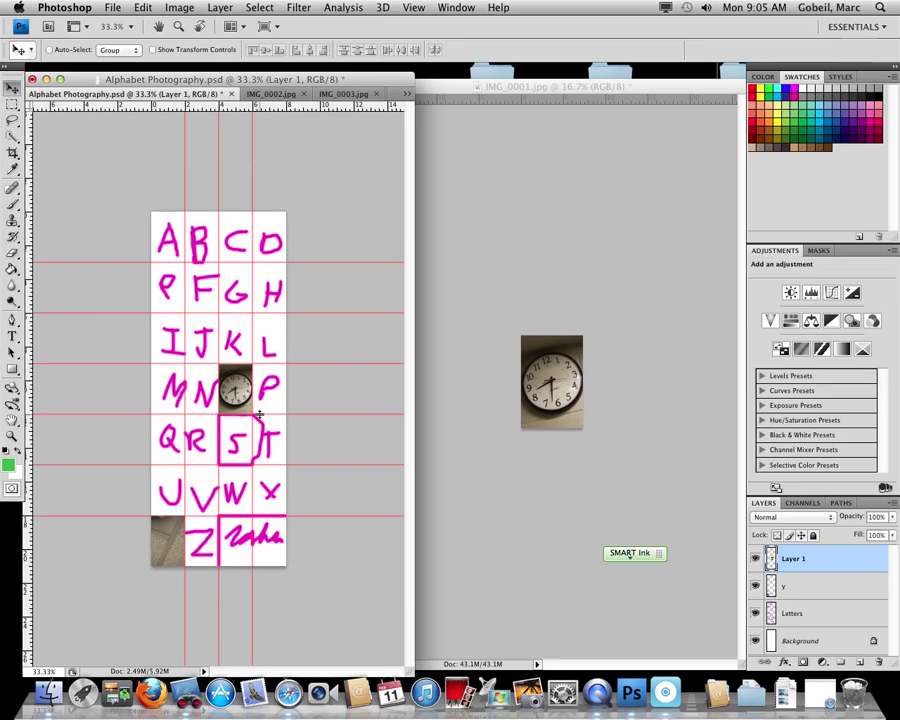
Step: Dismiss the Guides, Grid & Slices preferences and delete the scaled clock photo's layer from the grid document
double_click(279, 357)
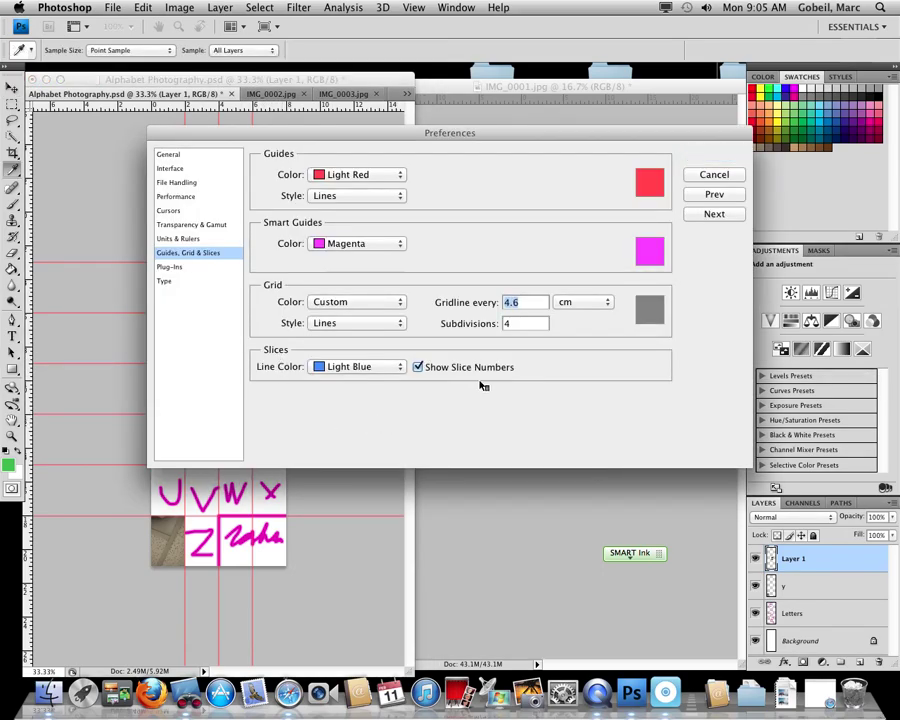
click(712, 175)
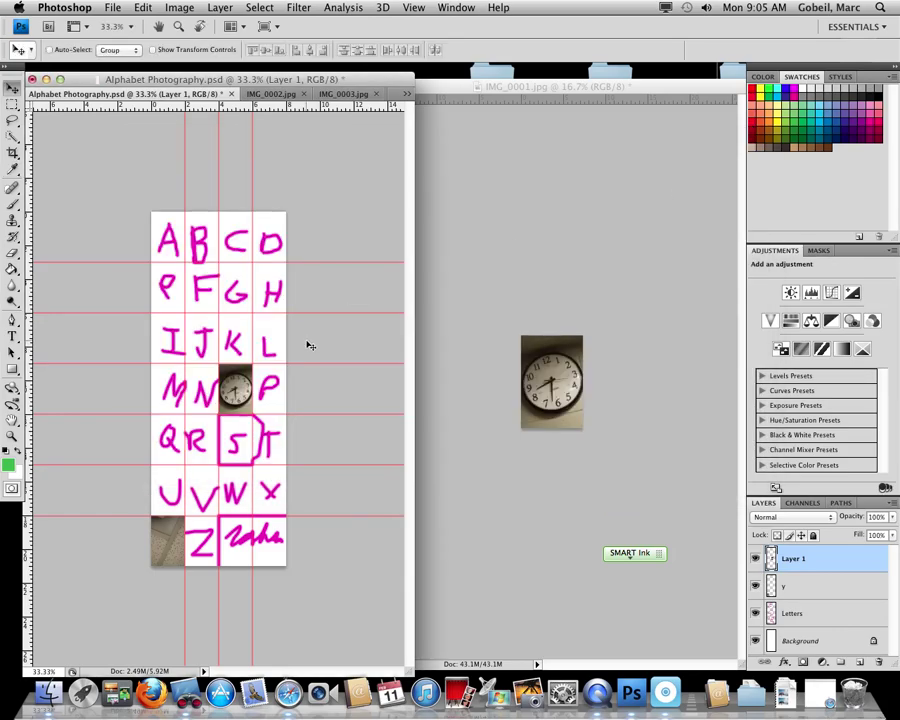
mouse_move(247, 387)
mouse_down()
mouse_move(282, 390)
mouse_move(240, 398)
mouse_up()
drag(811, 585, 585, 468)
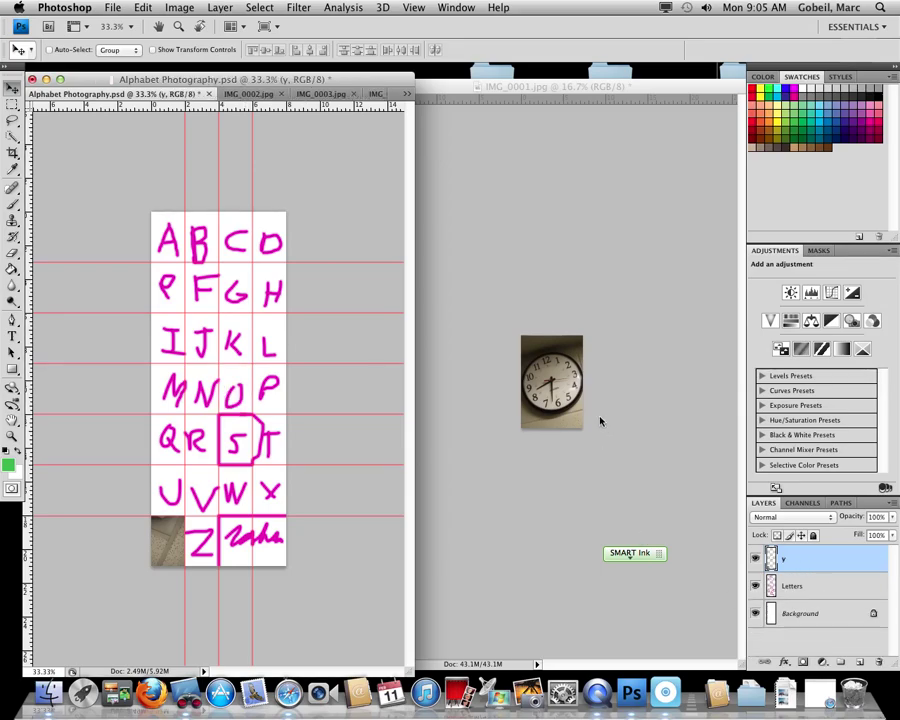
Step: Set the document height of IMG_0001.jpg to 3 inches in its image size settings
click(480, 304)
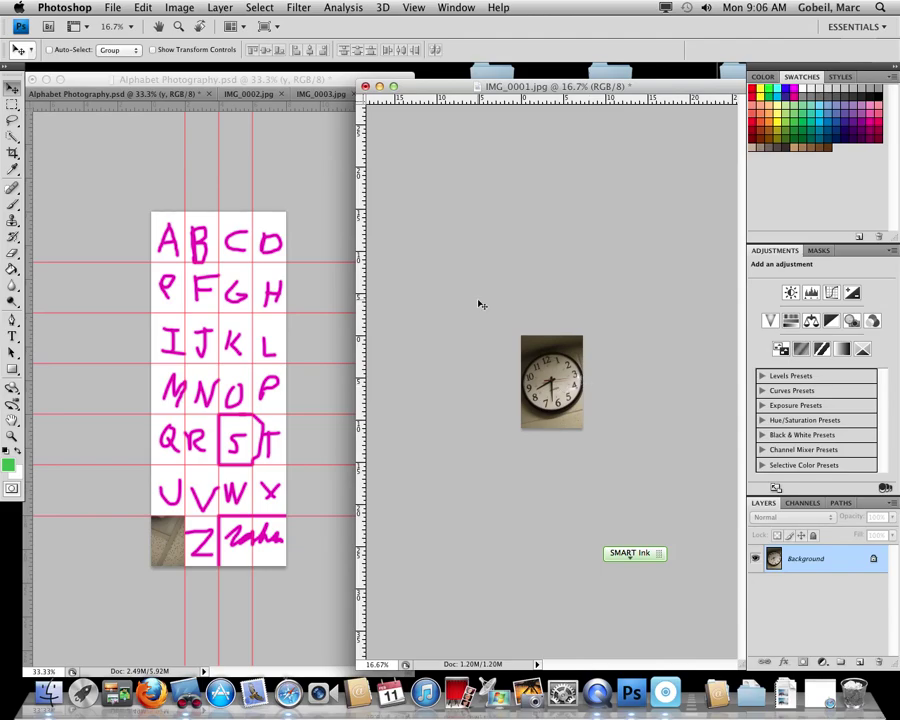
click(179, 8)
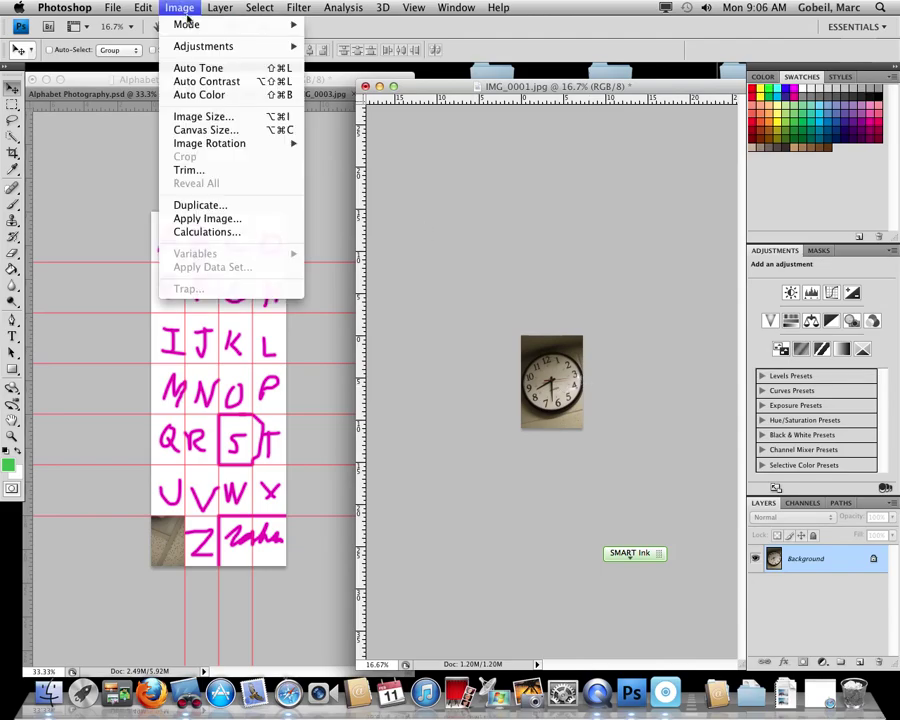
click(205, 116)
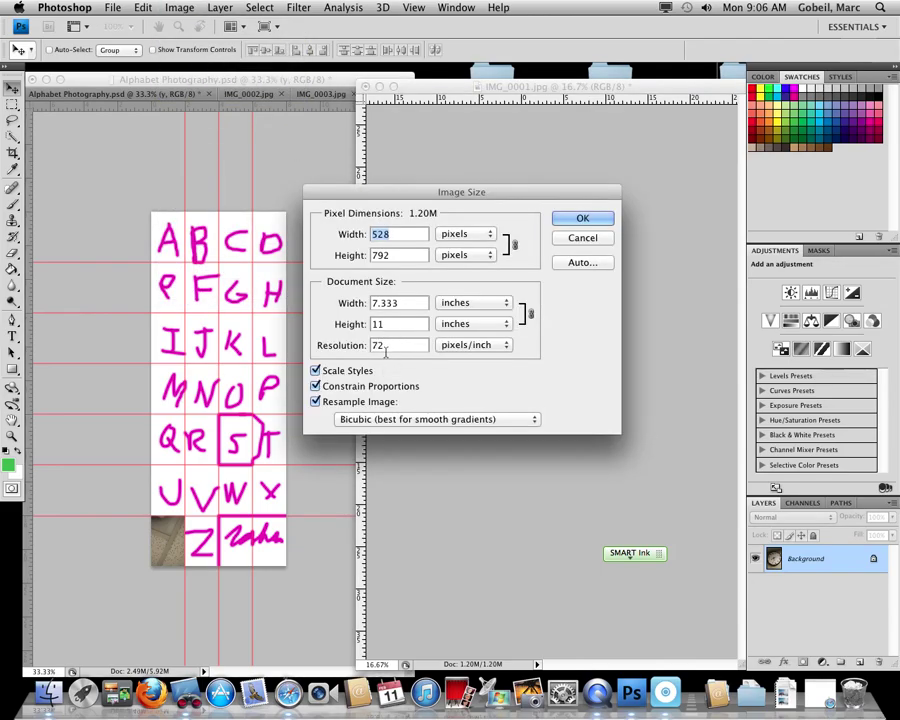
click(359, 319)
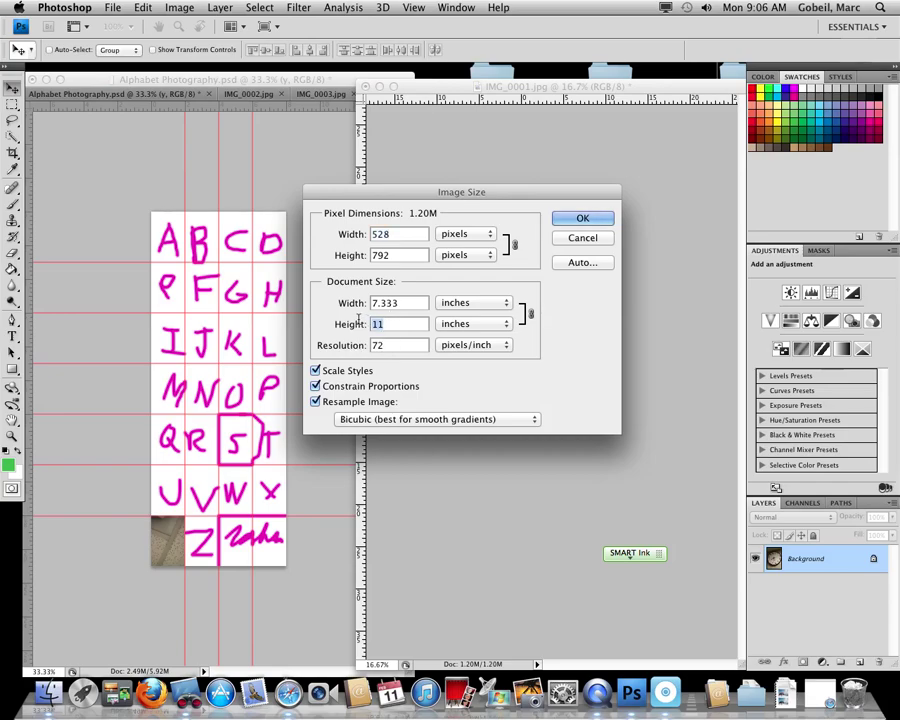
text(3)
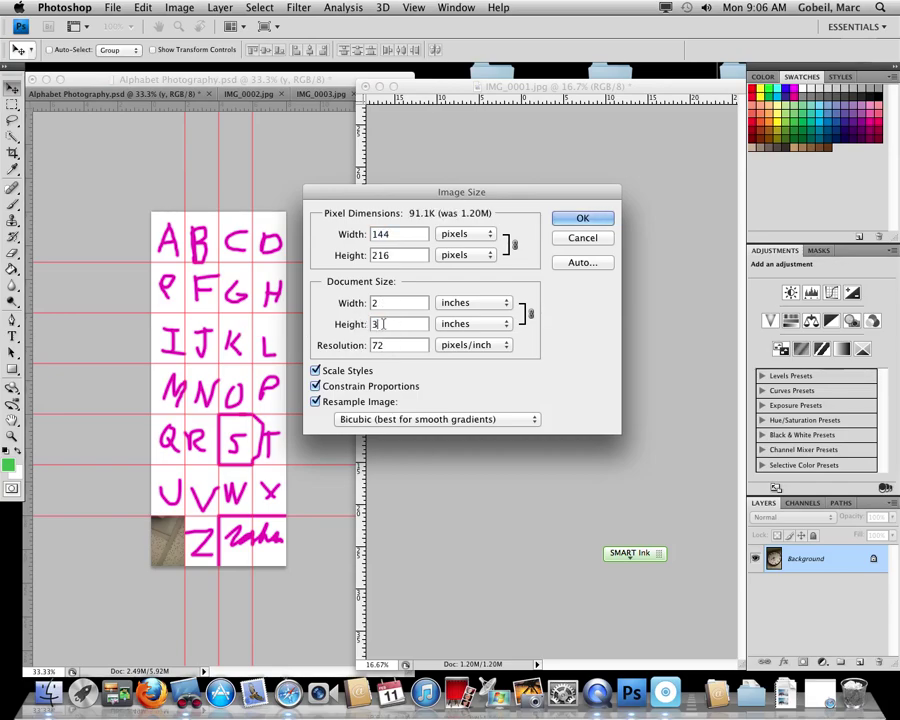
key(BackSpace)
text(2.9)
key(BackSpace)
key(BackSpace)
key(BackSpace)
text(3)
Step: Turn off Constrain Proportions and apply the 2 by 3 inch document size to IMG_0001.jpg
click(316, 386)
click(376, 303)
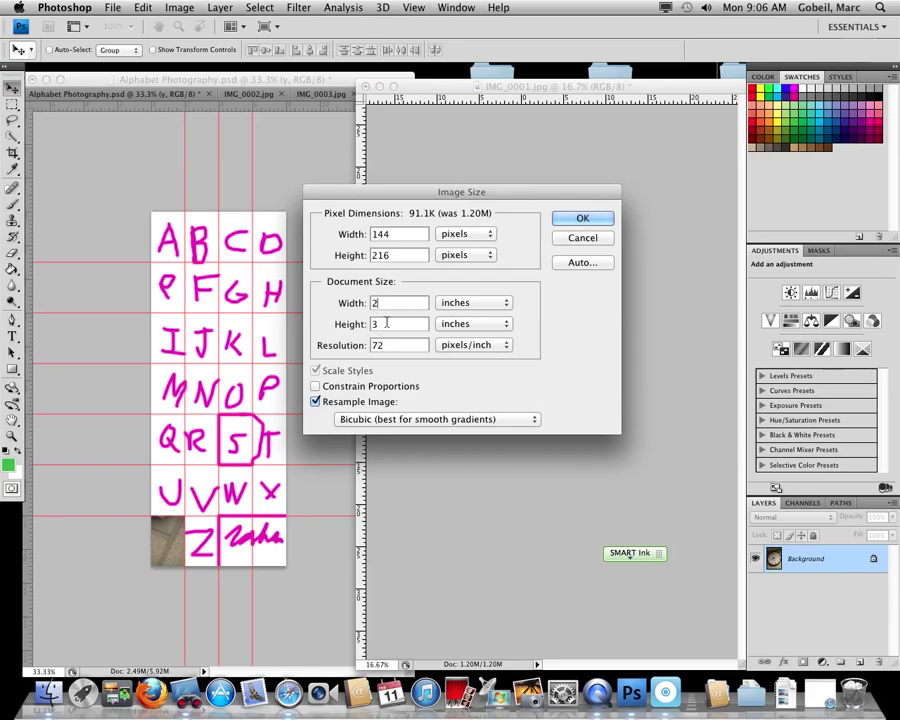
click(581, 218)
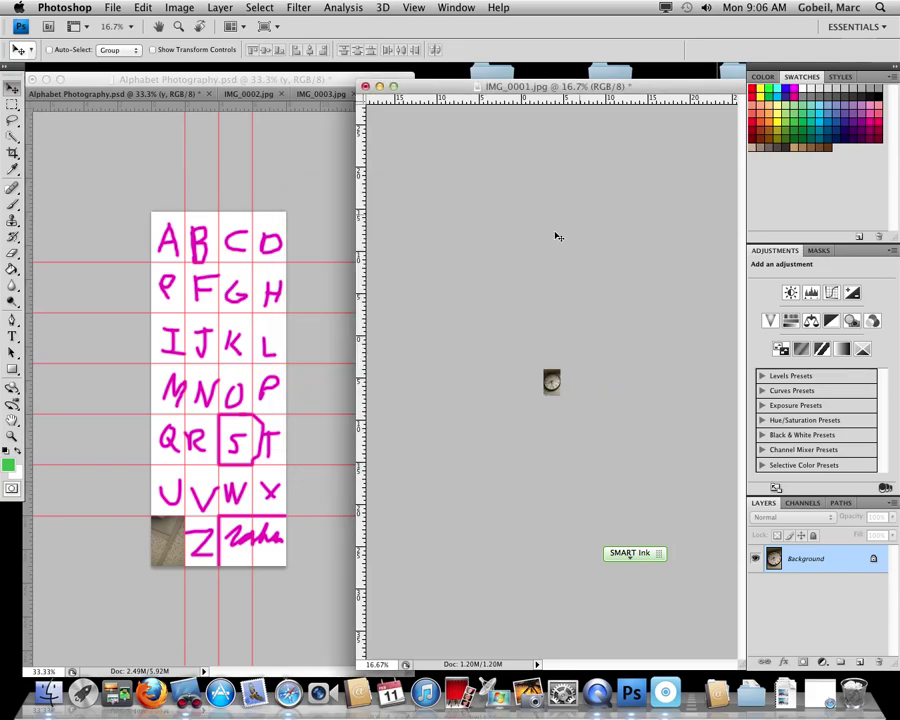
Step: Copy the resized clock photo into Alphabet Photography.psd and place it over the O cell of the grid
key(super+equal)
key(super+equal)
key(super+equal)
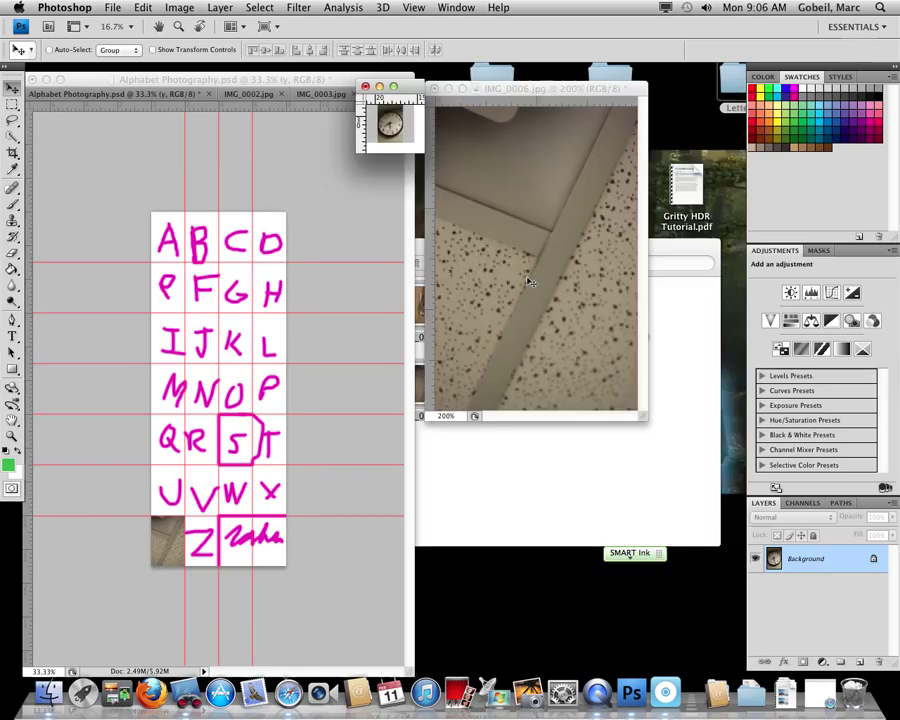
key(super+equal)
key(super+equal)
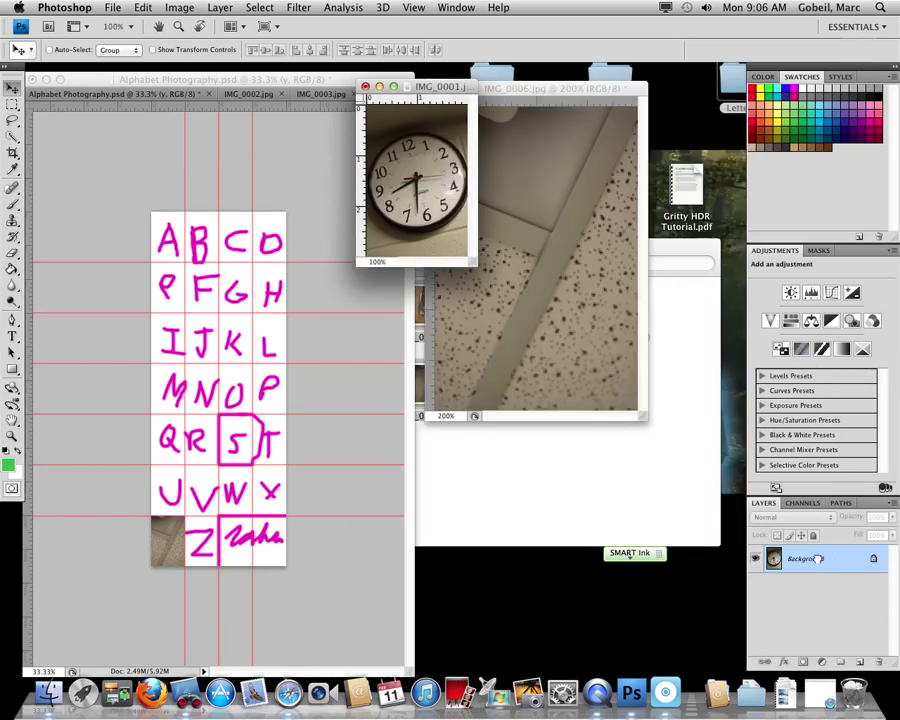
drag(415, 175, 230, 388)
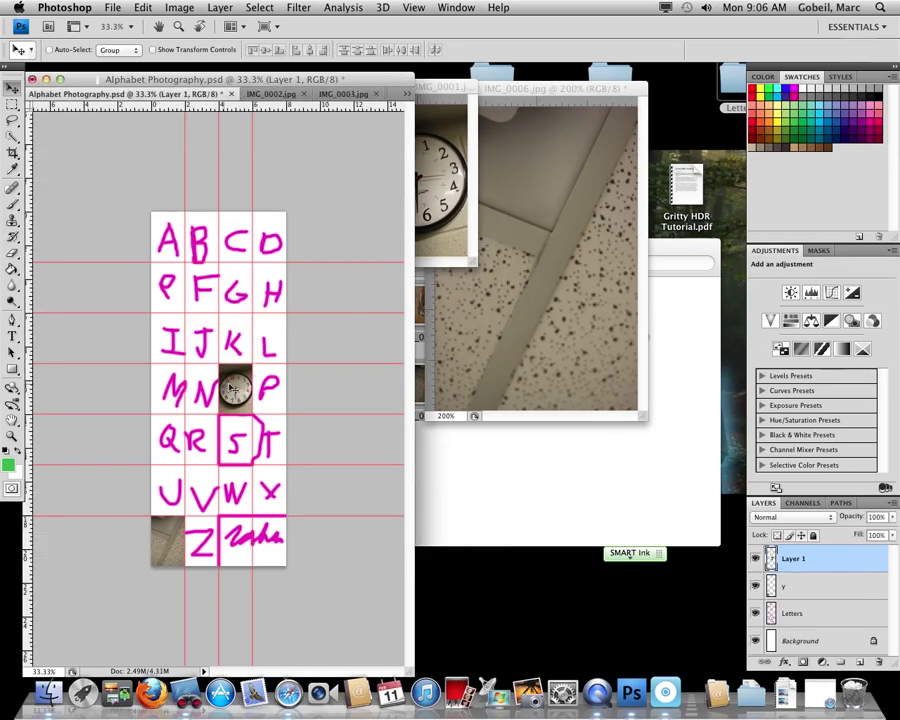
Step: Rename the placed clock photo's layer as o and save Alphabet Photography.psd
double_click(792, 559)
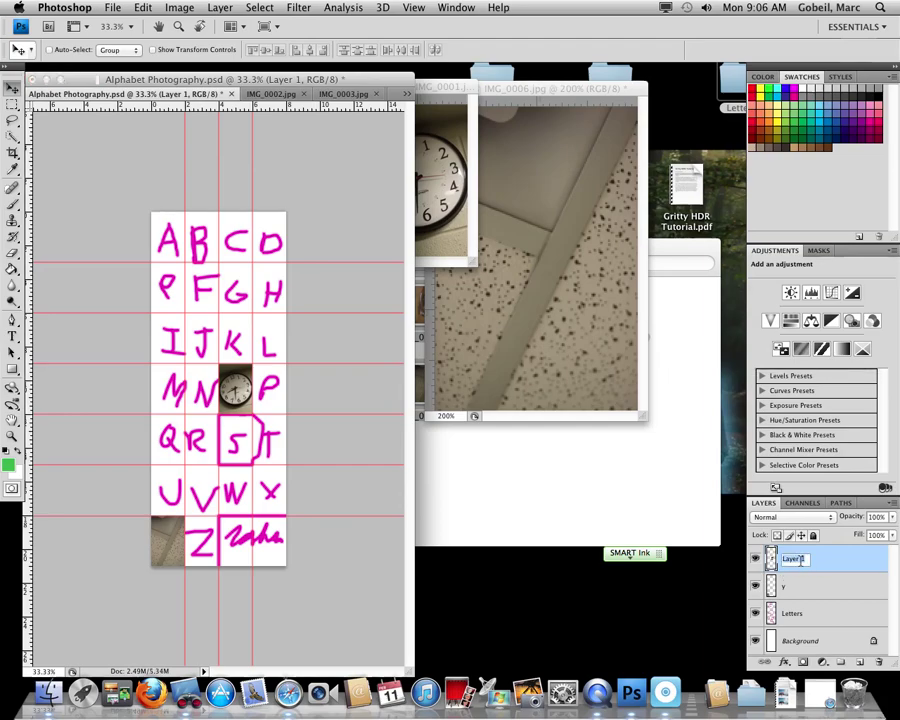
text(o)
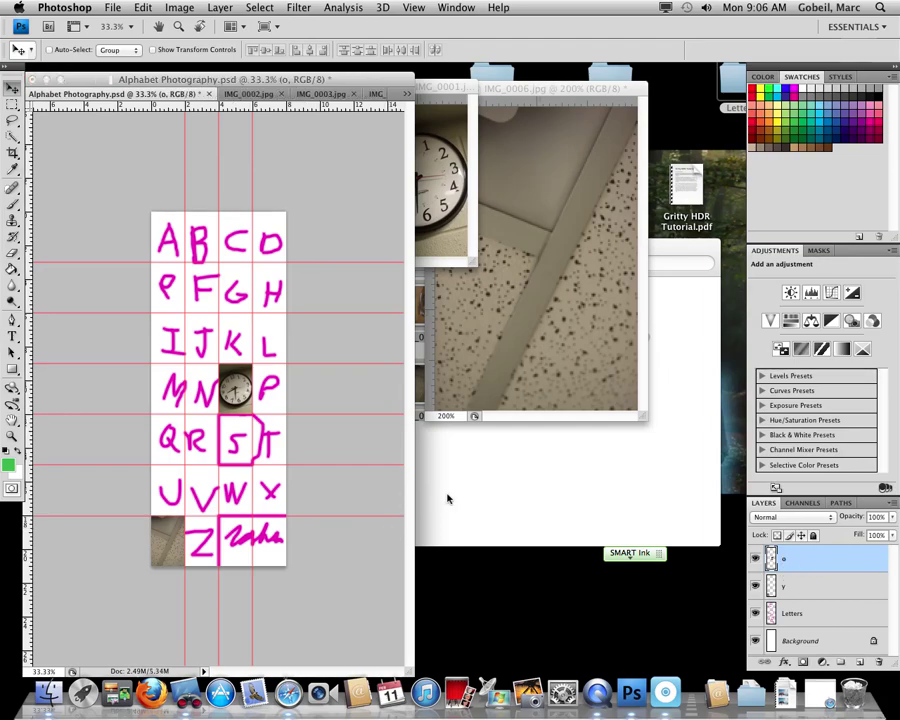
click(113, 7)
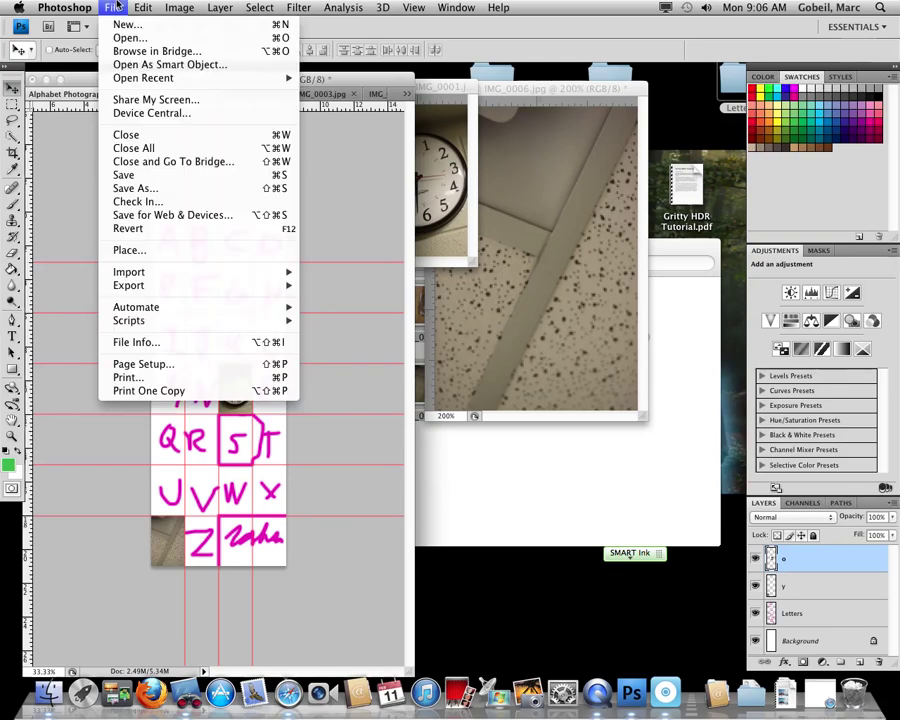
click(149, 177)
Step: Close IMG_0006.jpg and IMG_0001.jpg without saving their changes
click(488, 191)
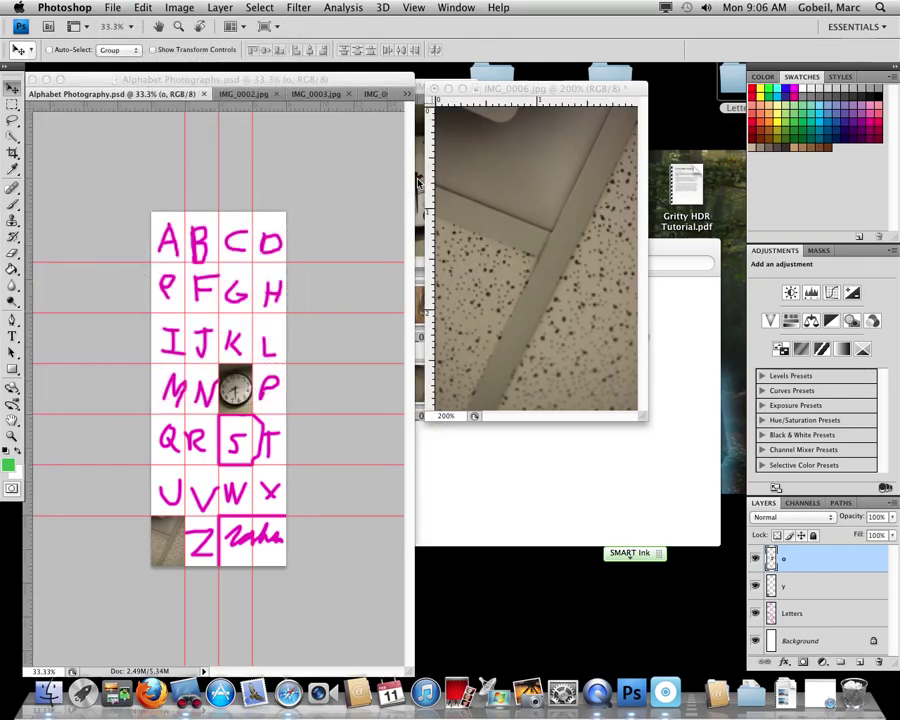
key(super+w)
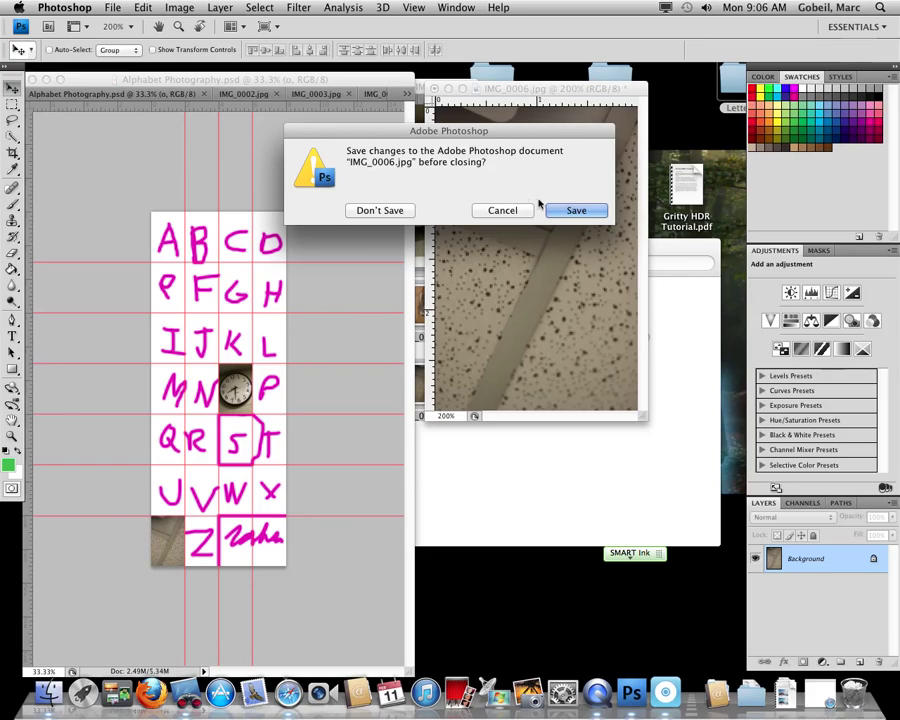
click(396, 210)
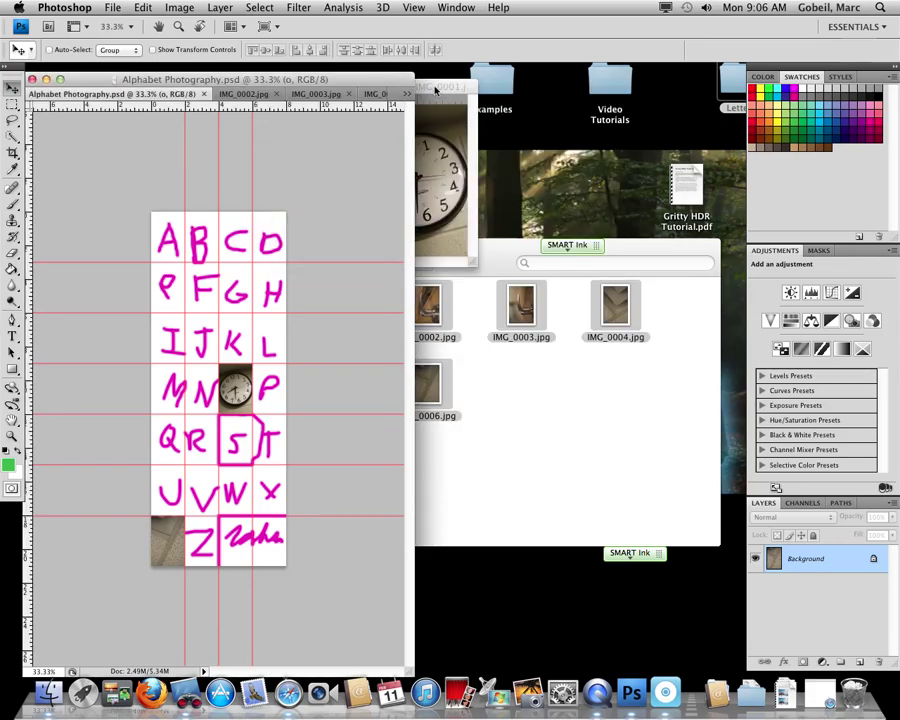
click(418, 95)
key(super+w)
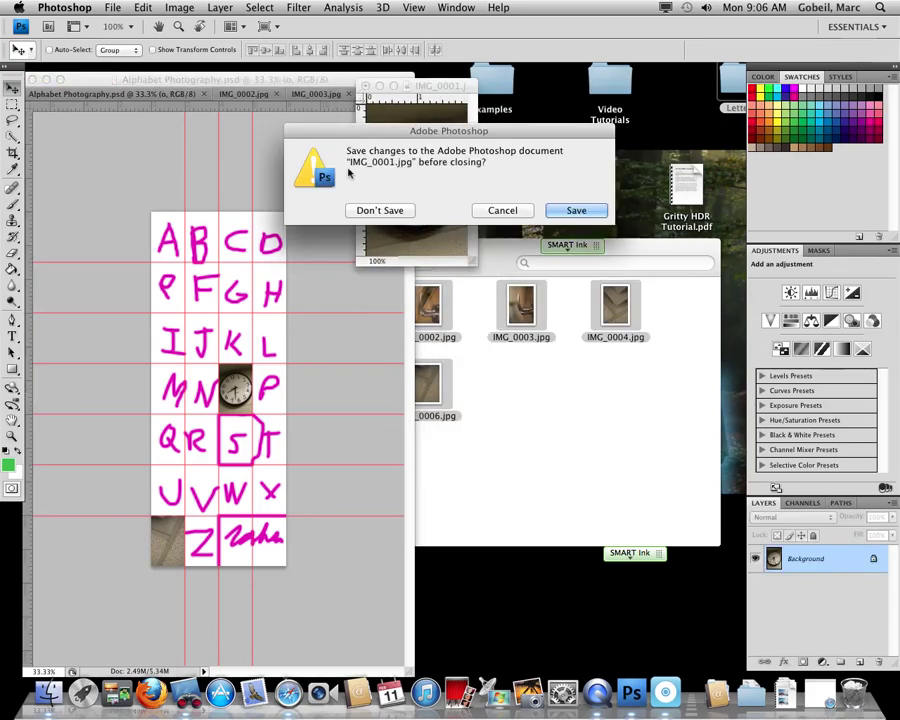
click(374, 208)
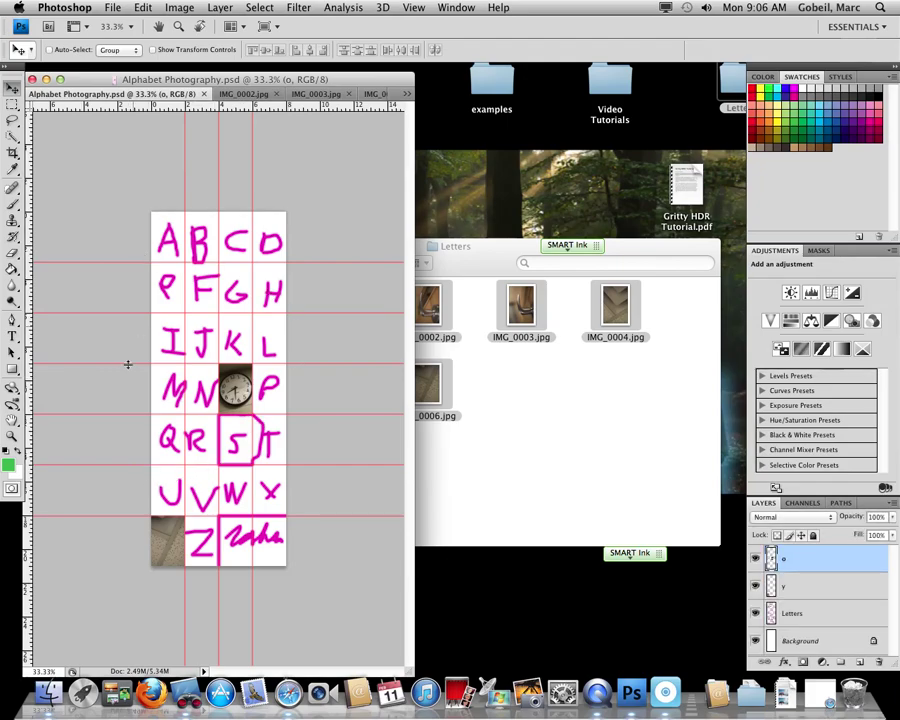